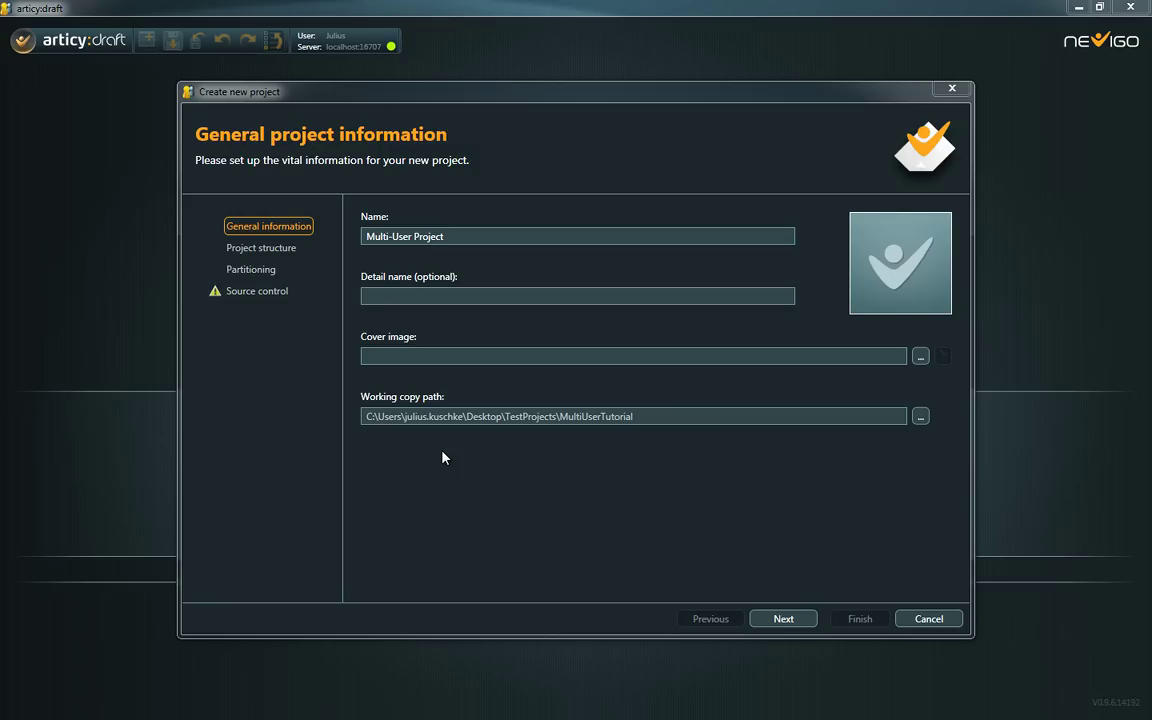
- Set the project structure to 6 chapters, Game entity folders, 4 locations and per-chapter asset folders
{"action": "left_click", "coordinate": [283, 257]}
{"action": "left_click", "coordinate": [560, 250]}
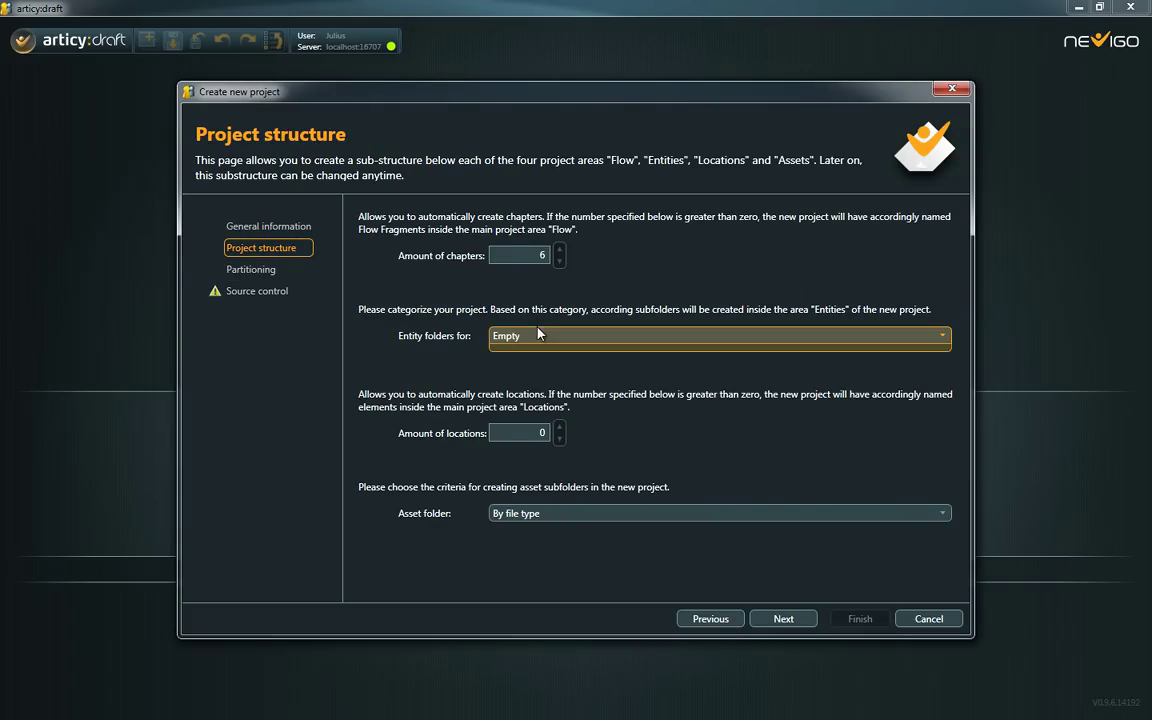
{"action": "left_click", "coordinate": [505, 336]}
{"action": "left_click", "coordinate": [532, 370]}
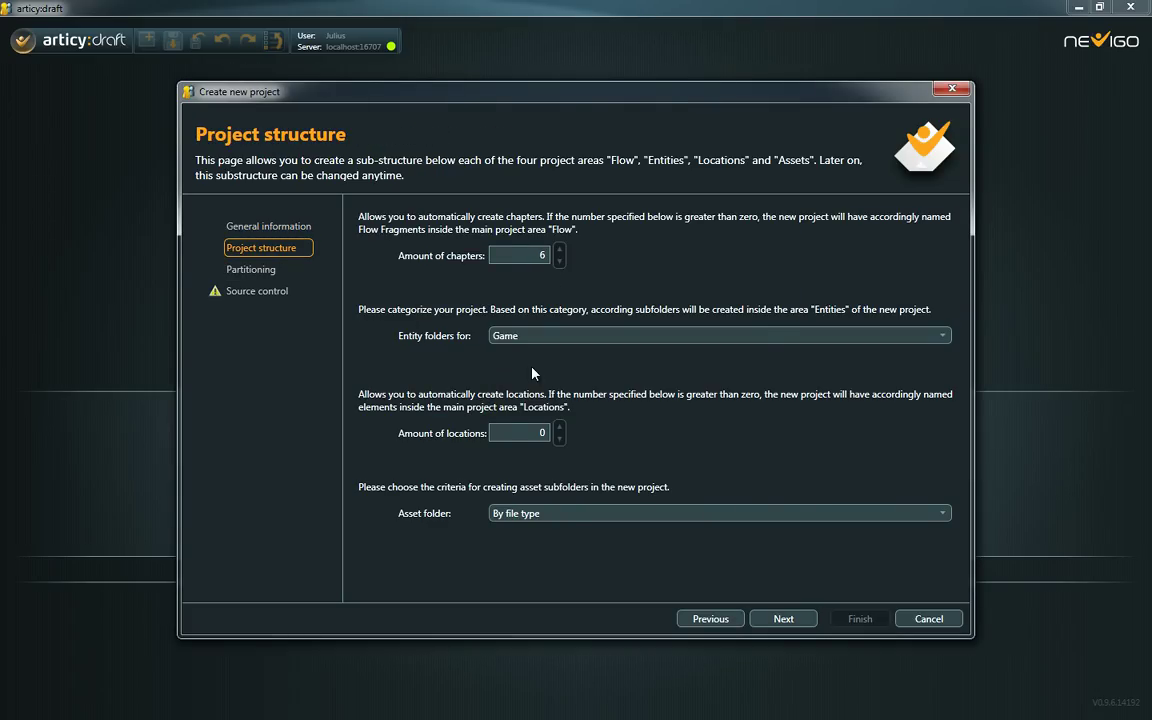
{"action": "left_click", "coordinate": [560, 428]}
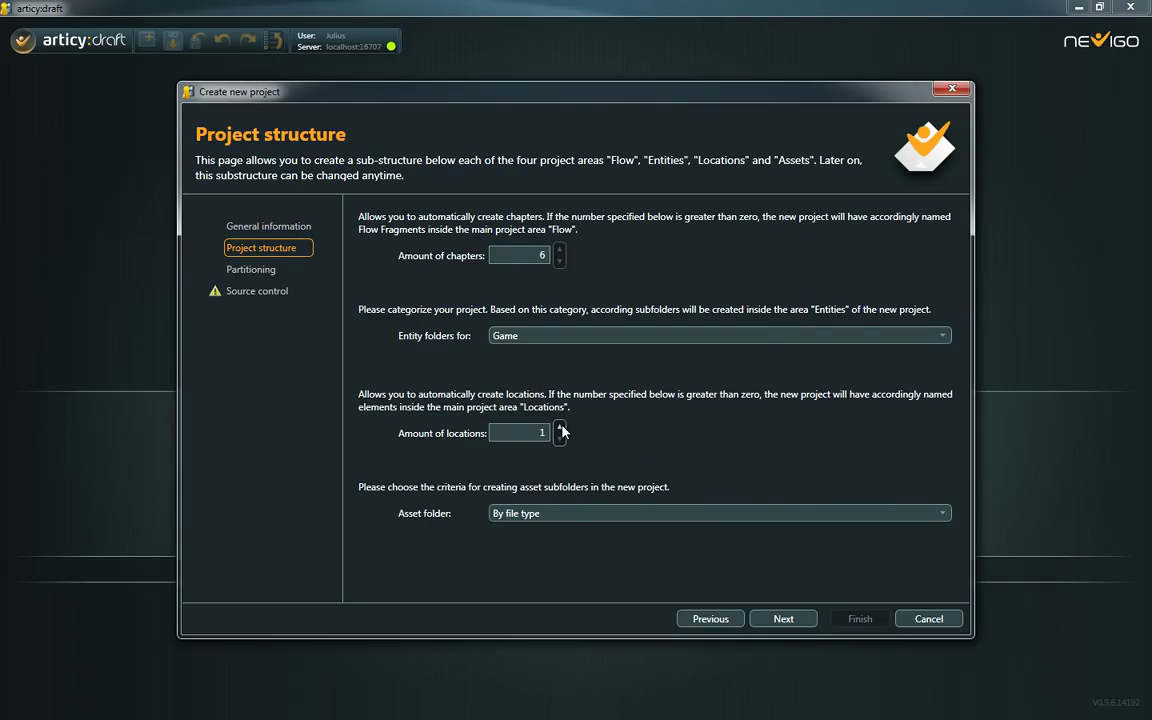
{"action": "left_click", "coordinate": [557, 514]}
{"action": "left_click", "coordinate": [543, 549]}
- Choose Detailed partitioning for the new project in the wizard
{"action": "left_click", "coordinate": [252, 269]}
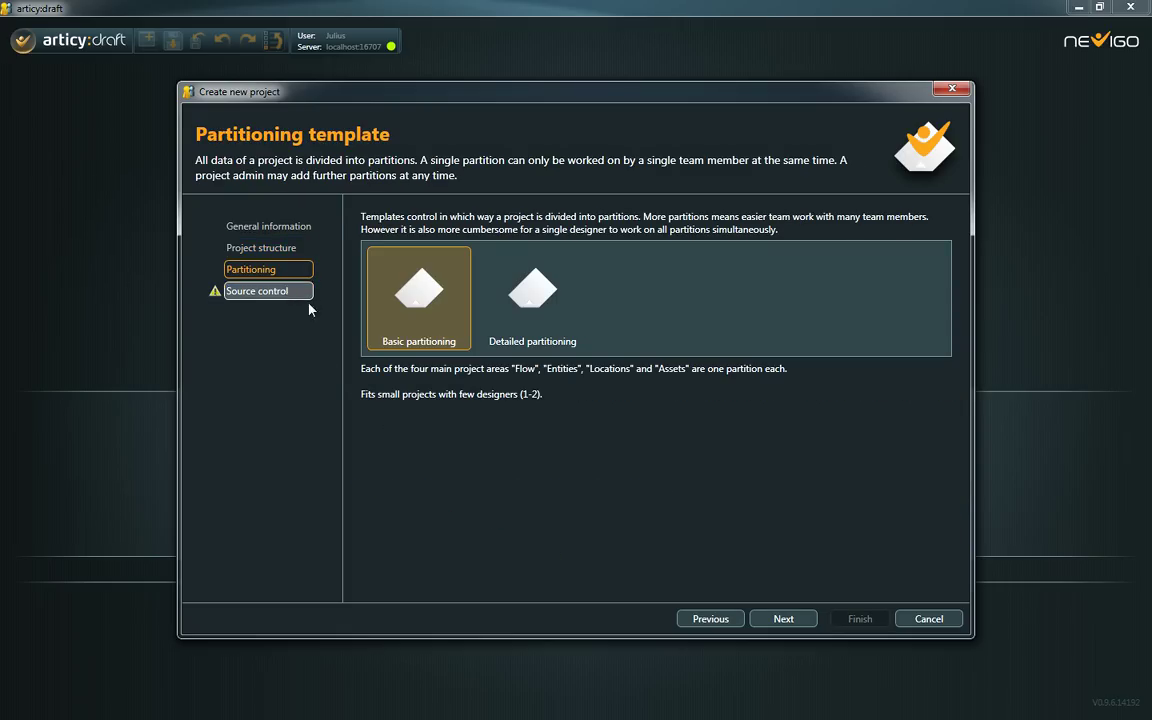
{"action": "left_click", "coordinate": [532, 309]}
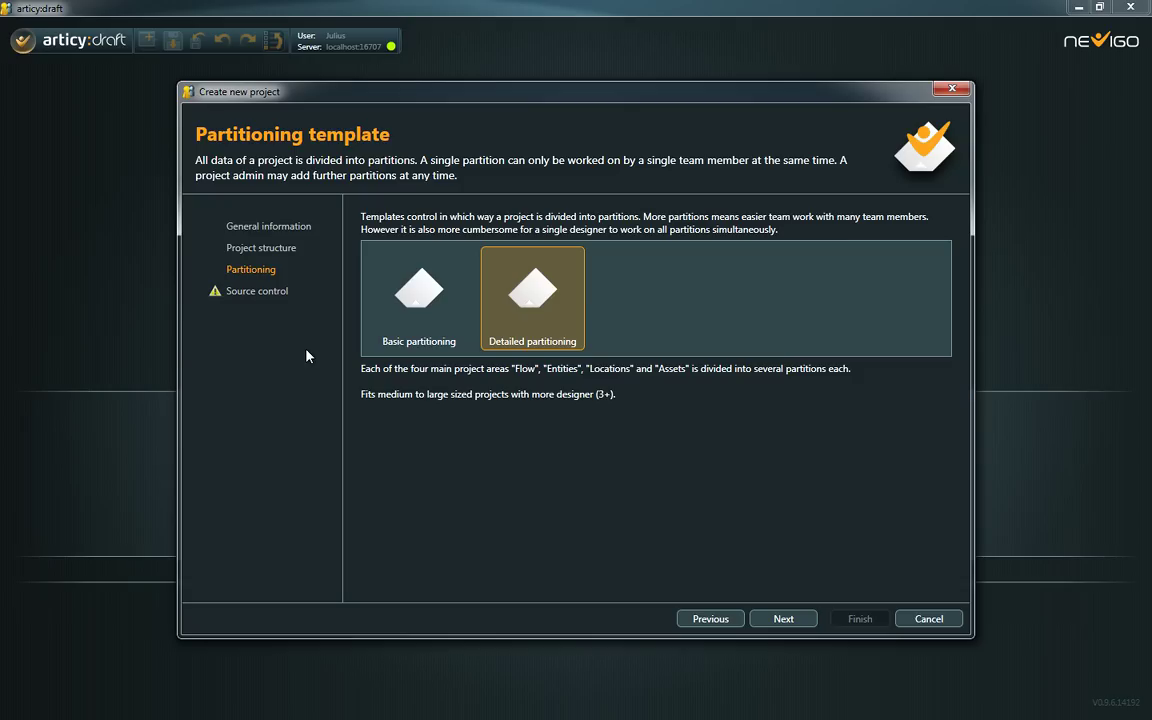
{"action": "left_click", "coordinate": [268, 300]}
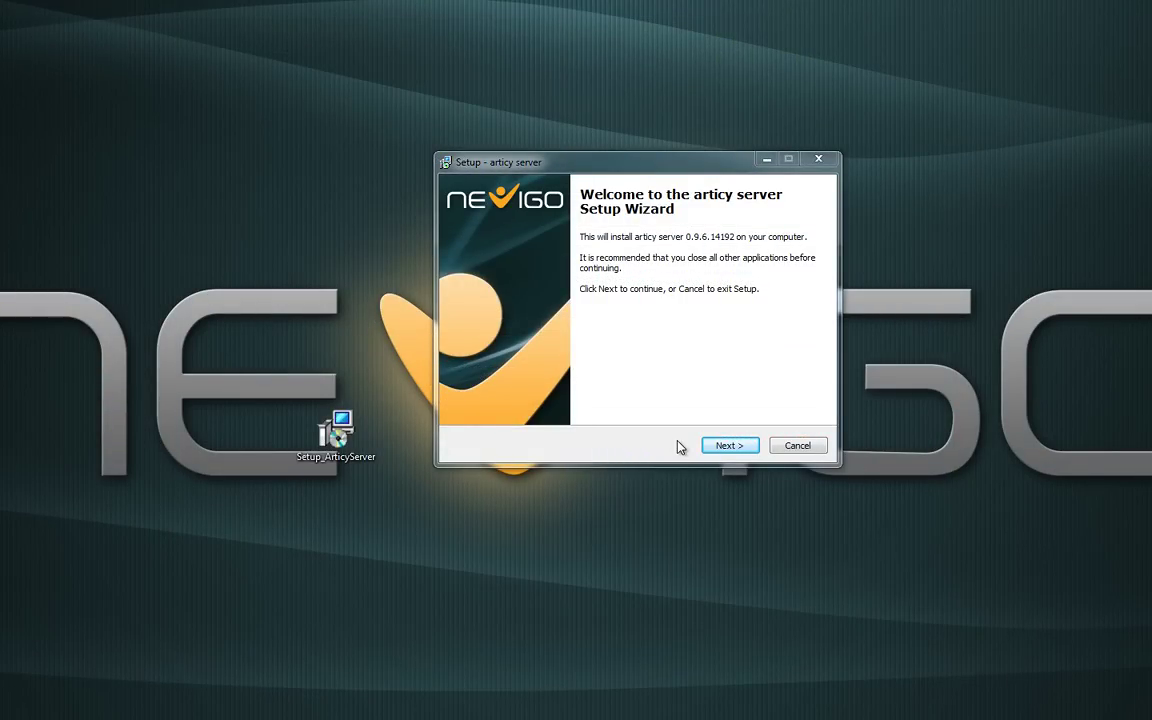
- Run the articy server setup with all components selected and install it
{"action": "left_click", "coordinate": [722, 447]}
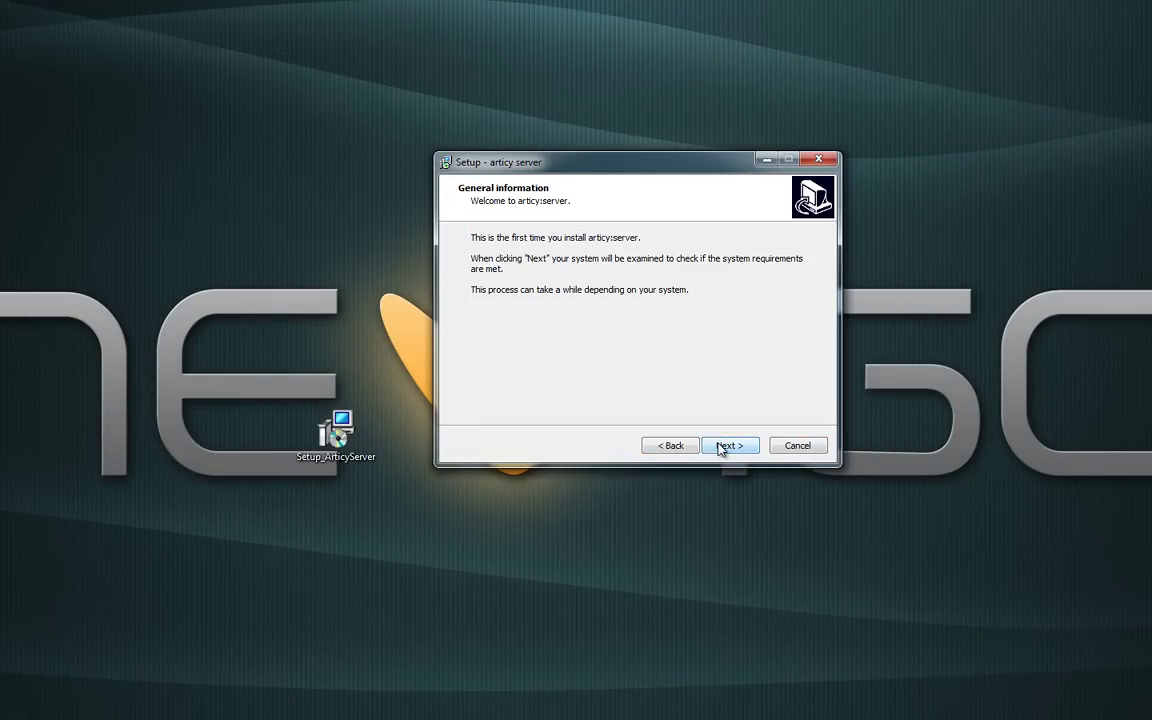
{"action": "left_click", "coordinate": [721, 449]}
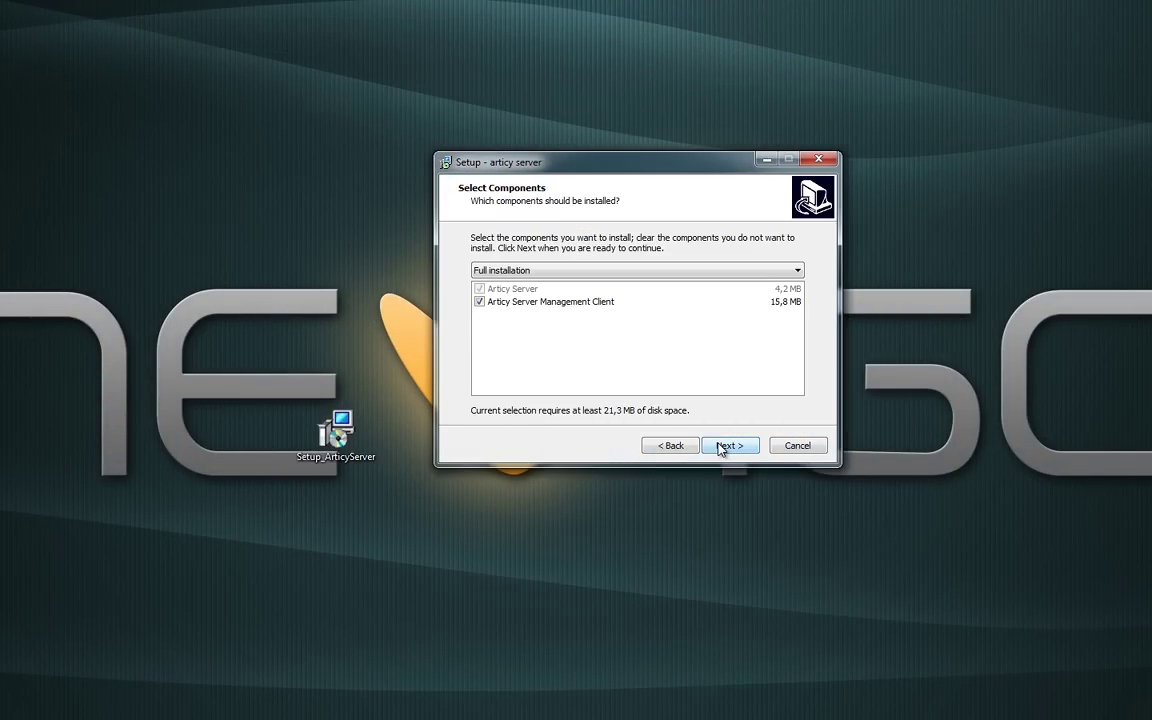
{"action": "left_click", "coordinate": [721, 449]}
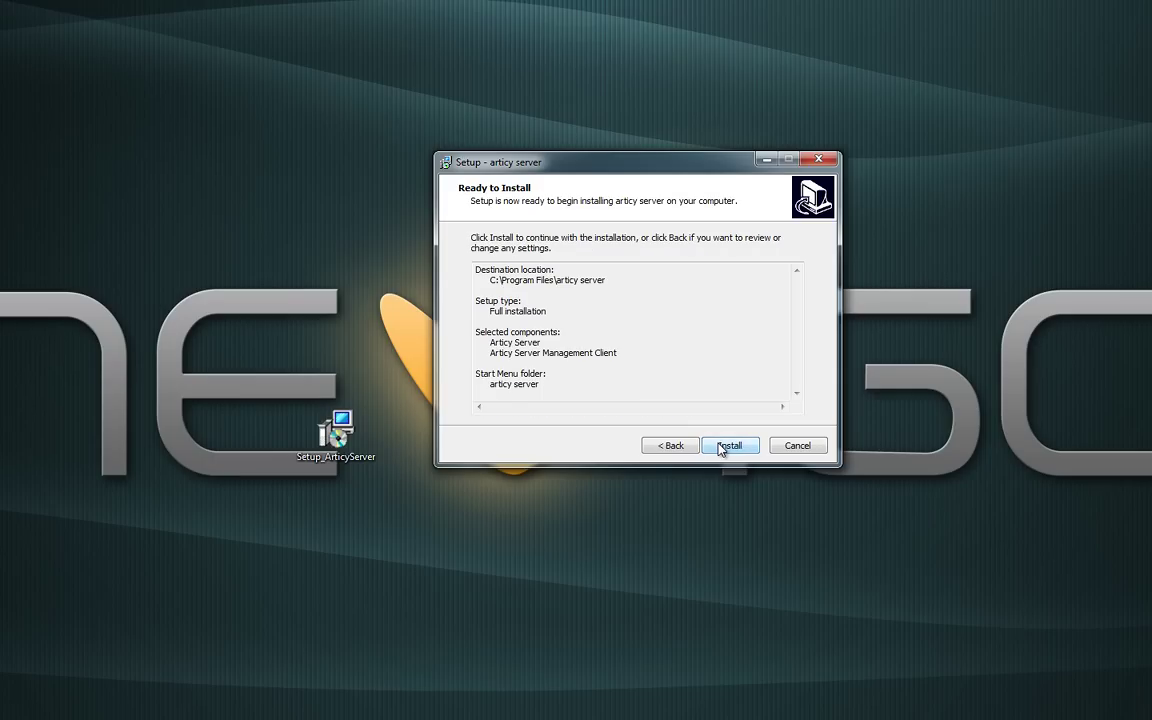
{"action": "left_click", "coordinate": [721, 449]}
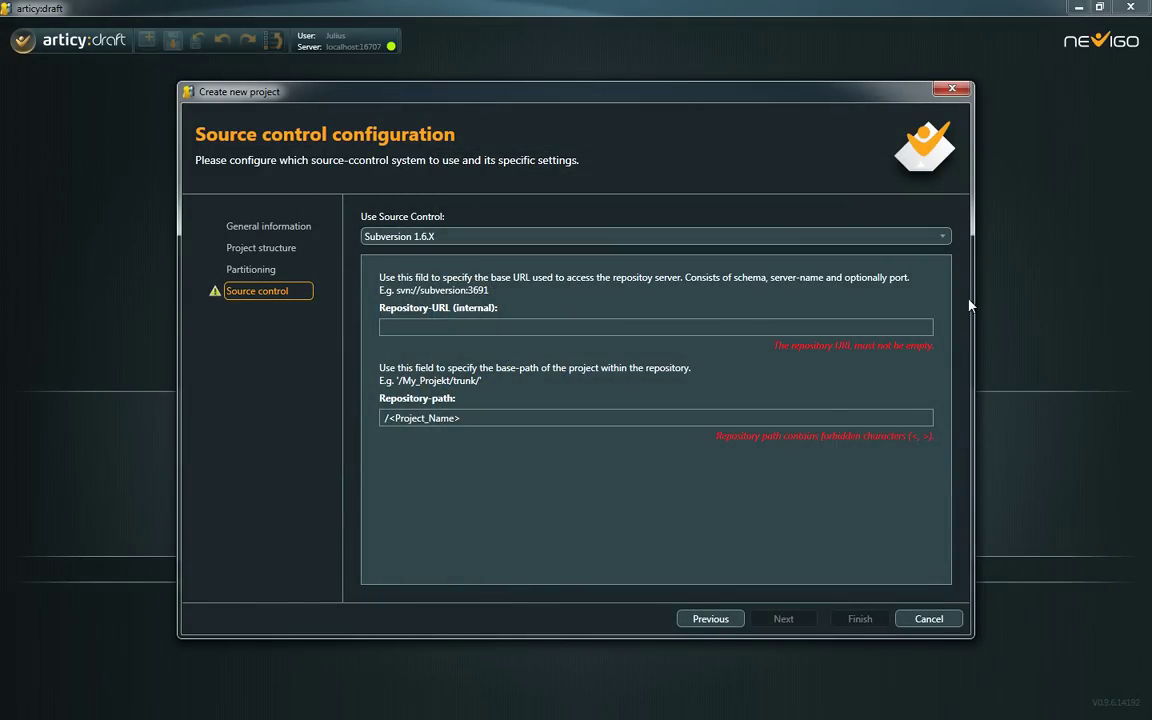
- Keep Subversion 1.6.X as source control and enter the repository URL svn://subversion
{"action": "left_click", "coordinate": [944, 239]}
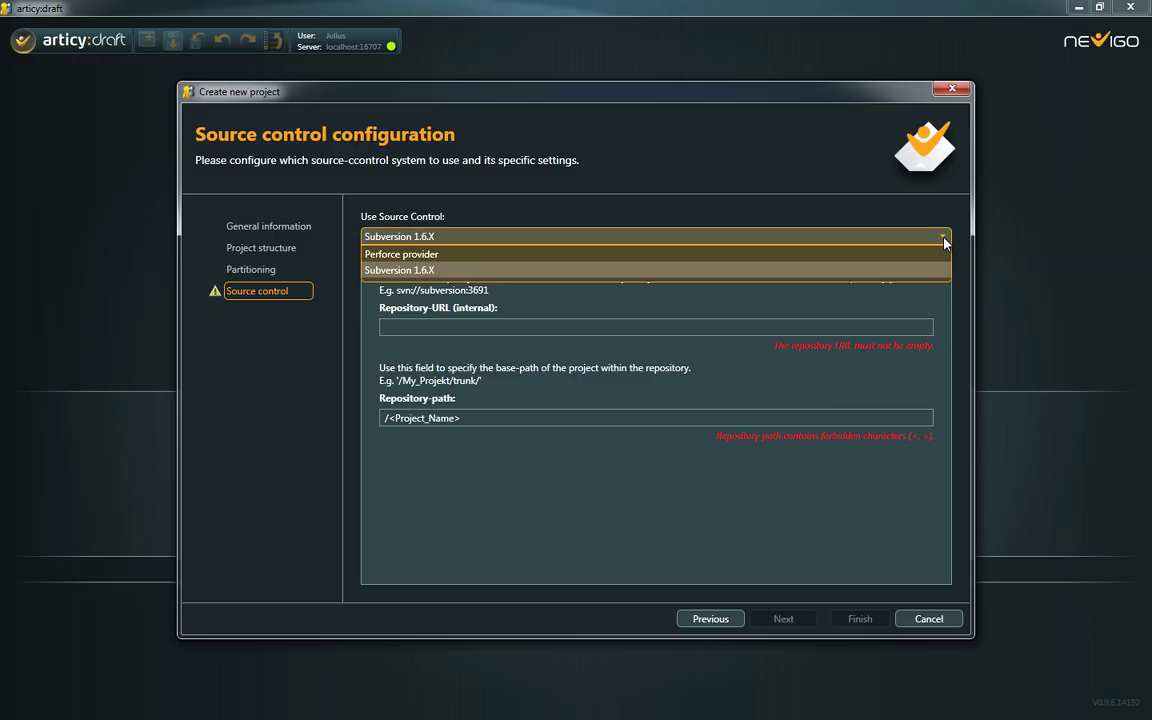
{"action": "left_click", "coordinate": [861, 272]}
{"action": "left_click", "coordinate": [502, 327]}
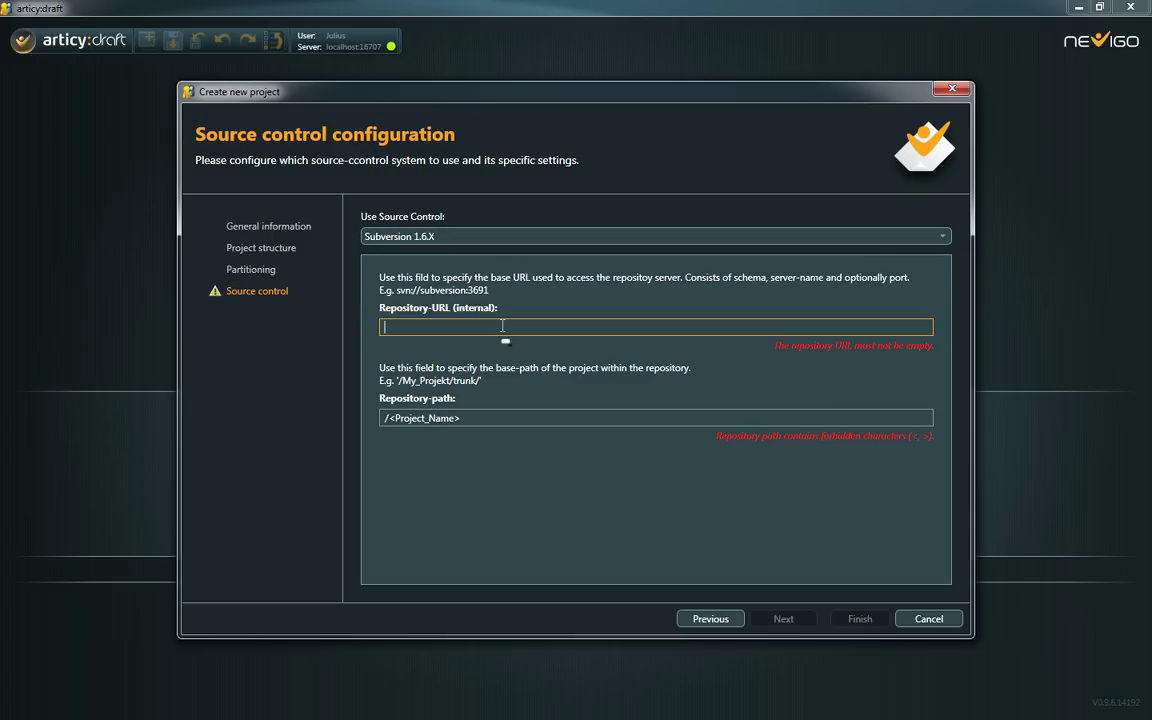
{"action": "type", "text": "svn://subversion"}
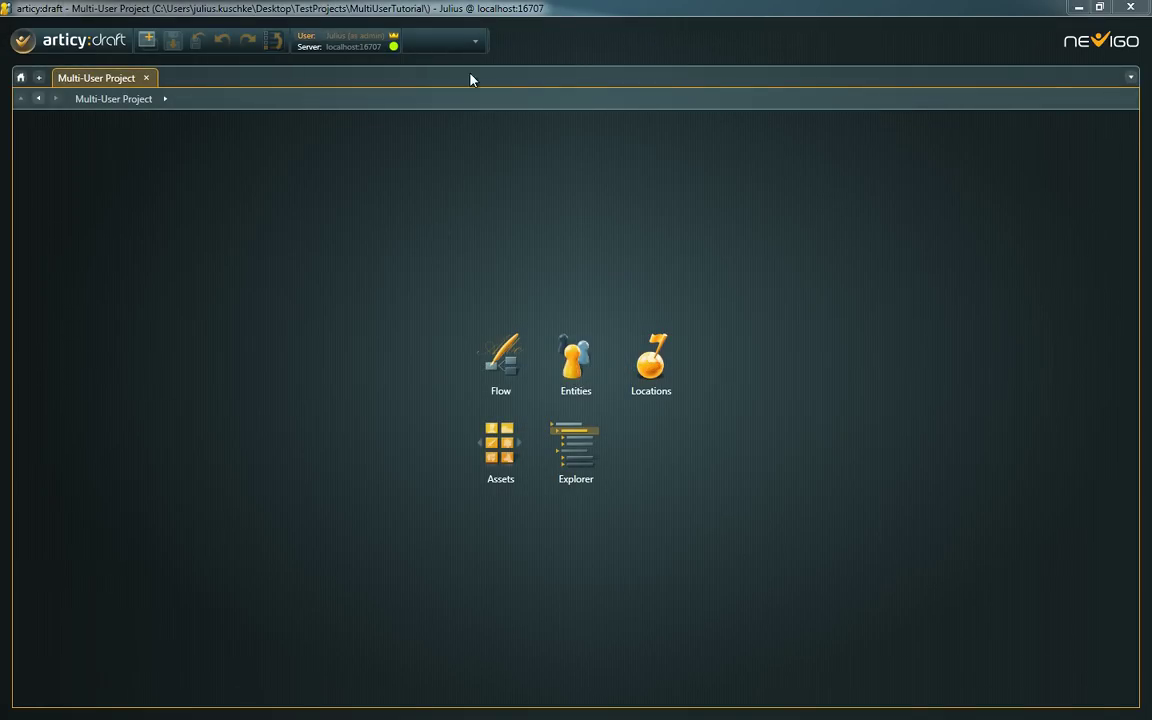
- Expand Flow, Entities, Locations and Assets in the Explorer tree, then open the Flow folder
{"action": "mouse_move", "coordinate": [394, 39]}
{"action": "left_click", "coordinate": [562, 453]}
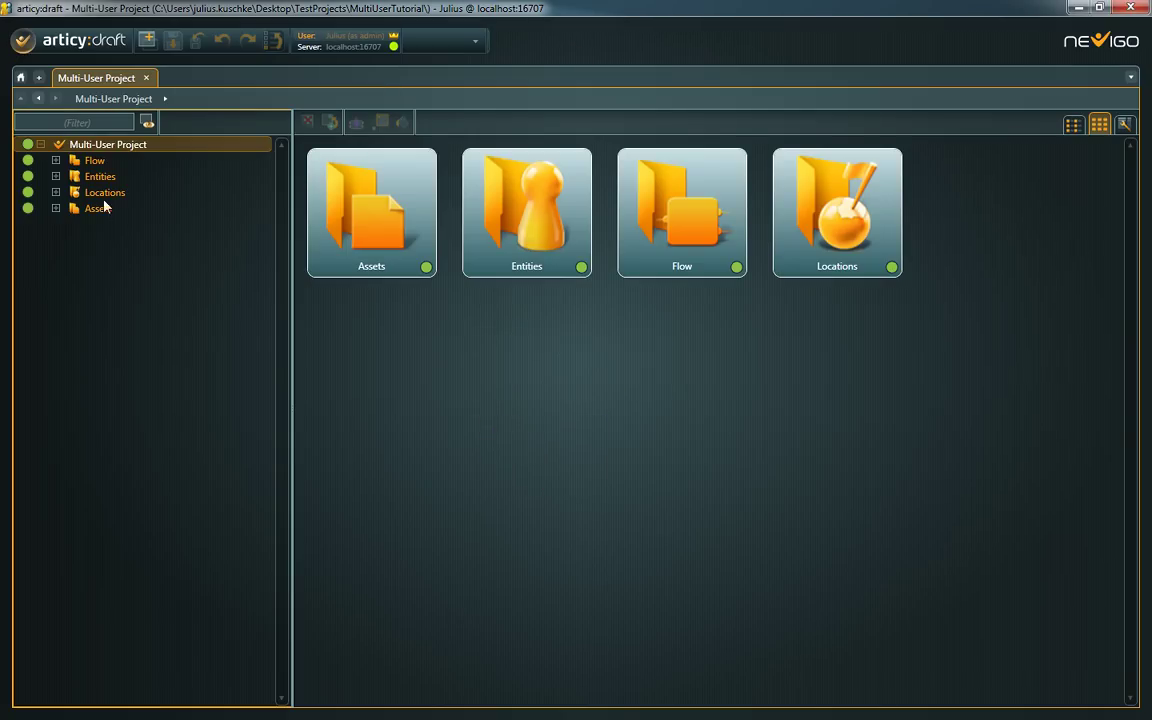
{"action": "left_click", "coordinate": [56, 160]}
{"action": "left_click", "coordinate": [56, 272]}
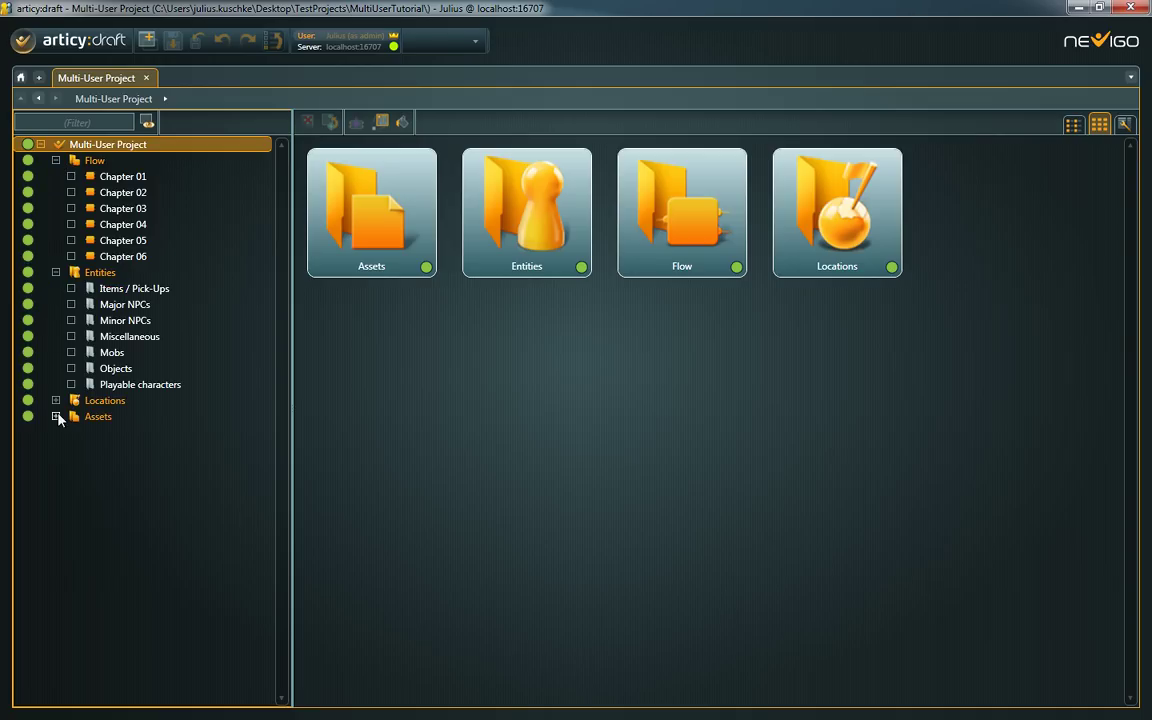
{"action": "left_click", "coordinate": [56, 400]}
{"action": "left_click", "coordinate": [56, 480]}
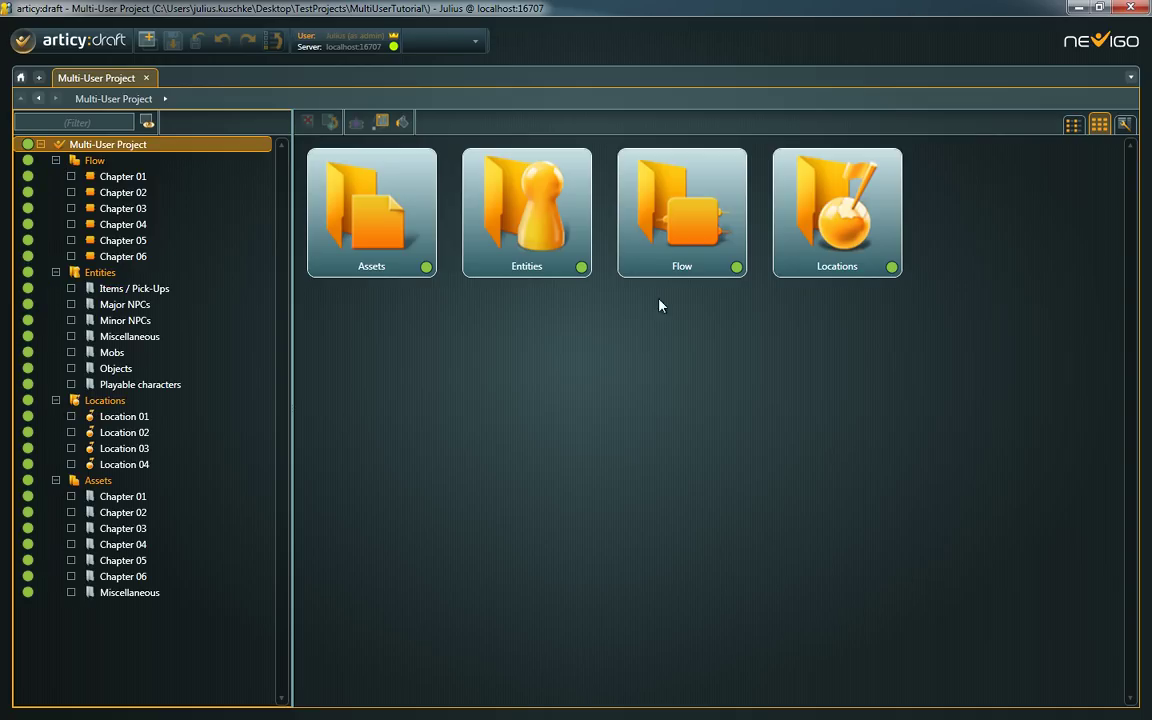
{"action": "left_click", "coordinate": [726, 229]}
{"action": "double_click", "coordinate": [726, 229]}
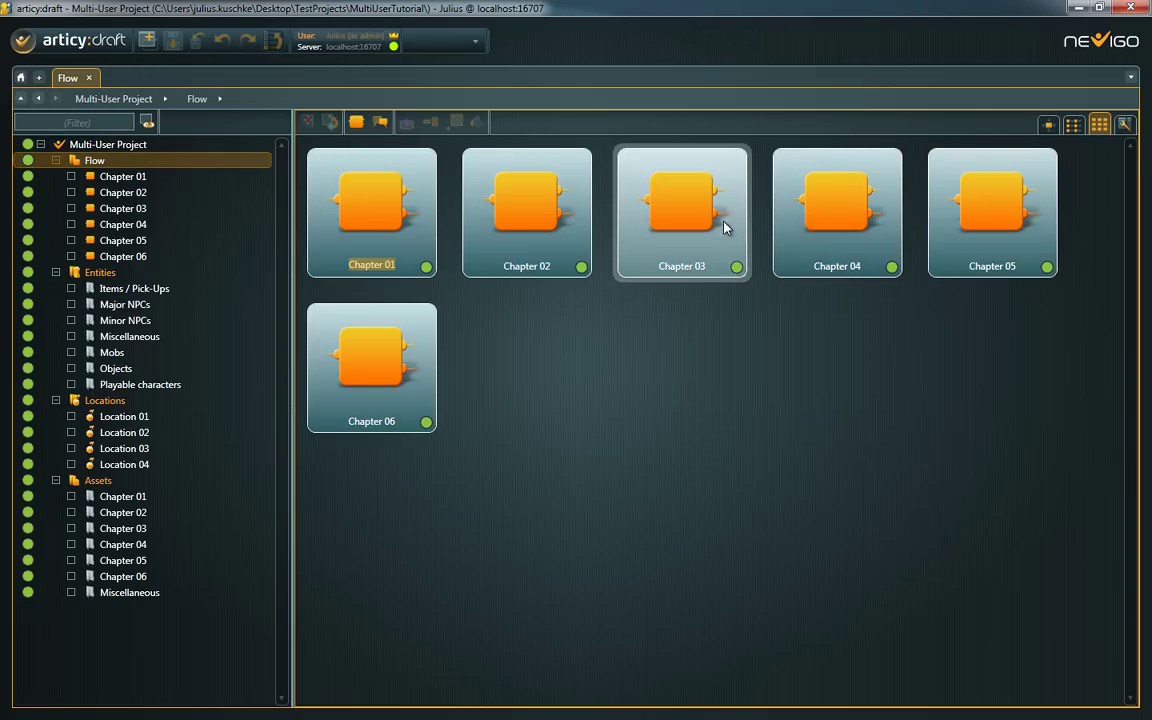
- Rearrange Chapters 02, 03 and 04 in the flow graph and add a flow fragment beside Chapter 04
{"action": "left_click", "coordinate": [1048, 126]}
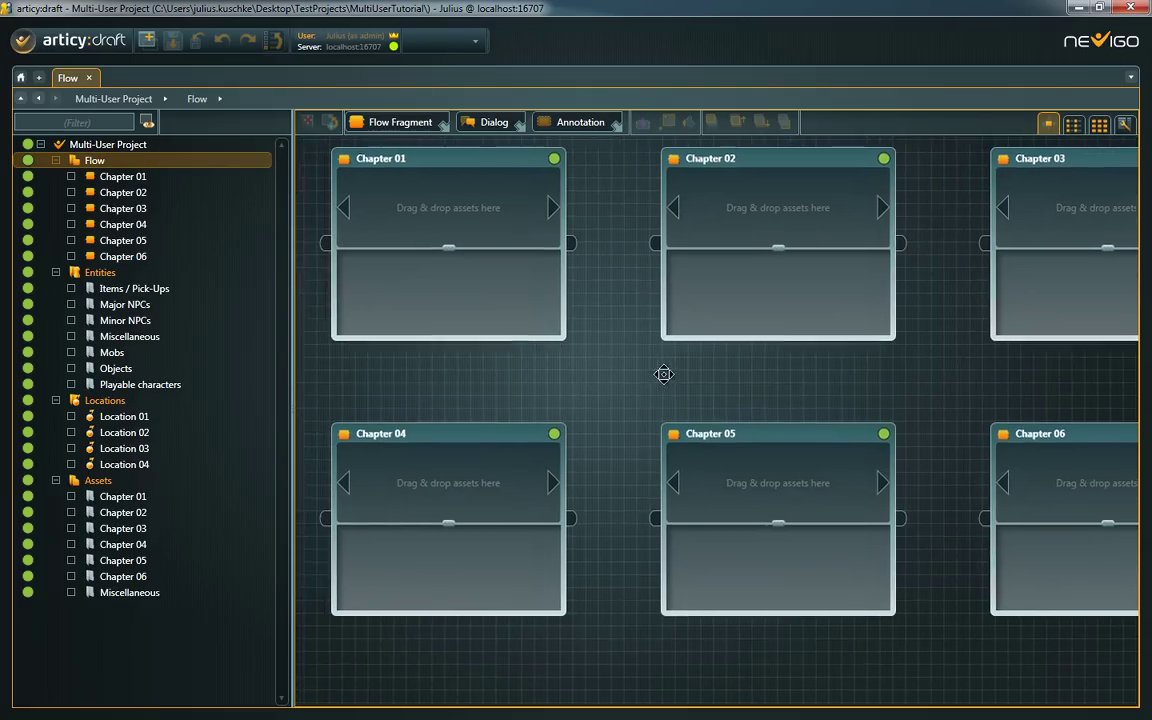
{"action": "left_click_drag", "start_coordinate": [779, 218], "coordinate": [810, 211]}
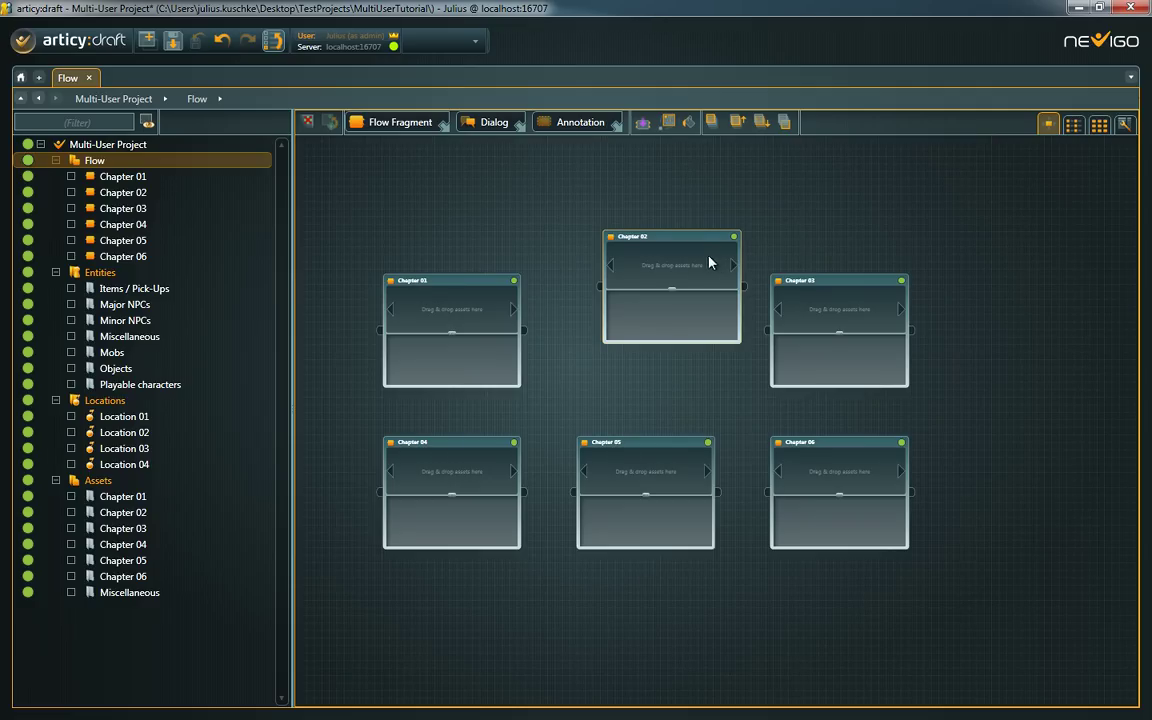
{"action": "left_click_drag", "start_coordinate": [694, 239], "coordinate": [704, 197]}
{"action": "left_click_drag", "start_coordinate": [800, 293], "coordinate": [650, 361]}
{"action": "left_click_drag", "start_coordinate": [411, 442], "coordinate": [872, 270]}
{"action": "left_click_drag", "start_coordinate": [1065, 369], "coordinate": [692, 367]}
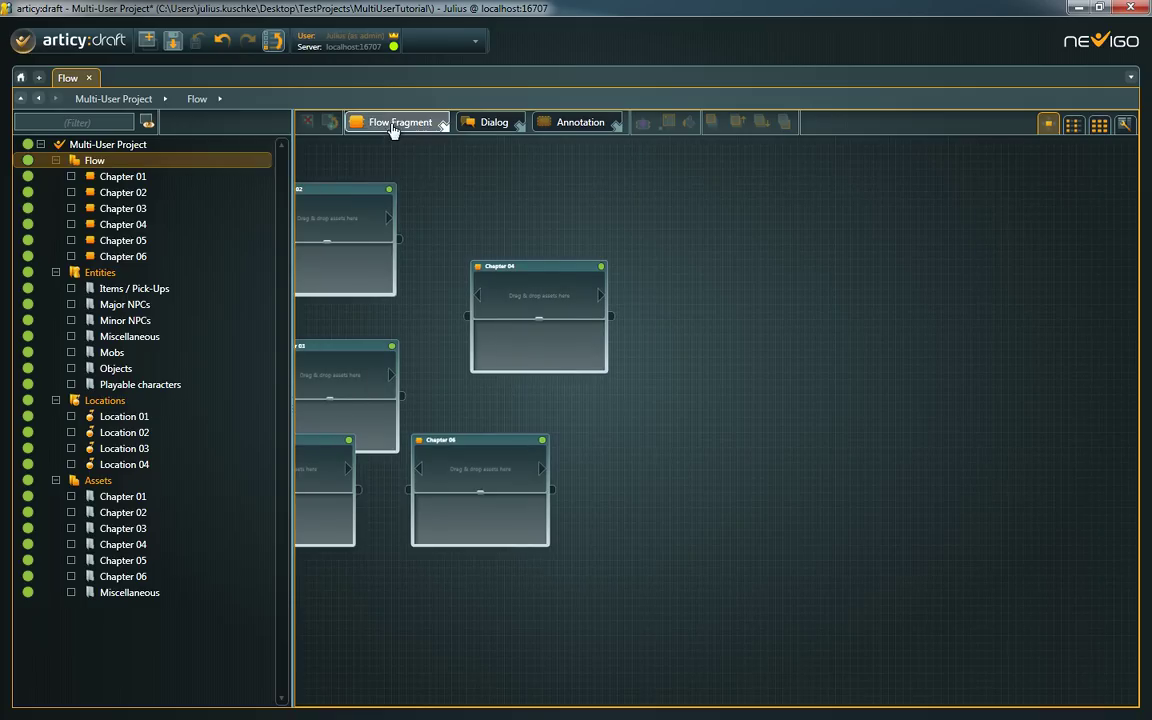
{"action": "left_click_drag", "start_coordinate": [393, 125], "coordinate": [726, 290]}
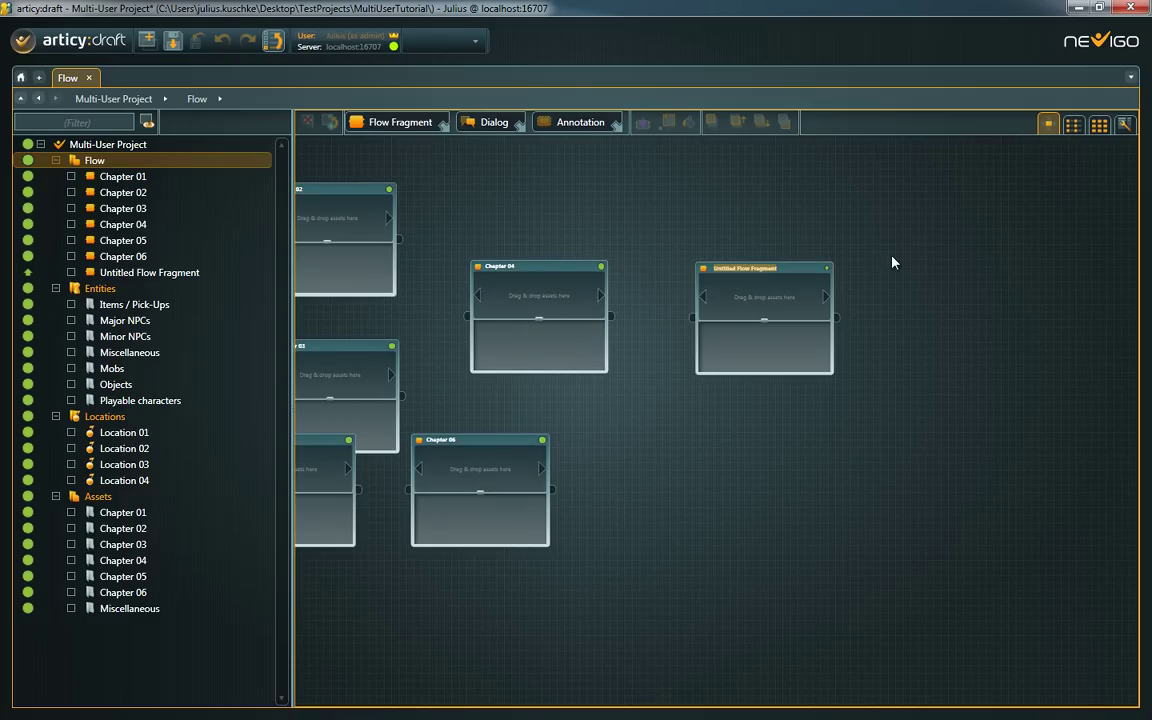
- Turn the Untitled Flow Fragment into its own partition
{"action": "scroll", "coordinate": [1008, 290], "scroll_direction": "up", "scroll_amount": 3}
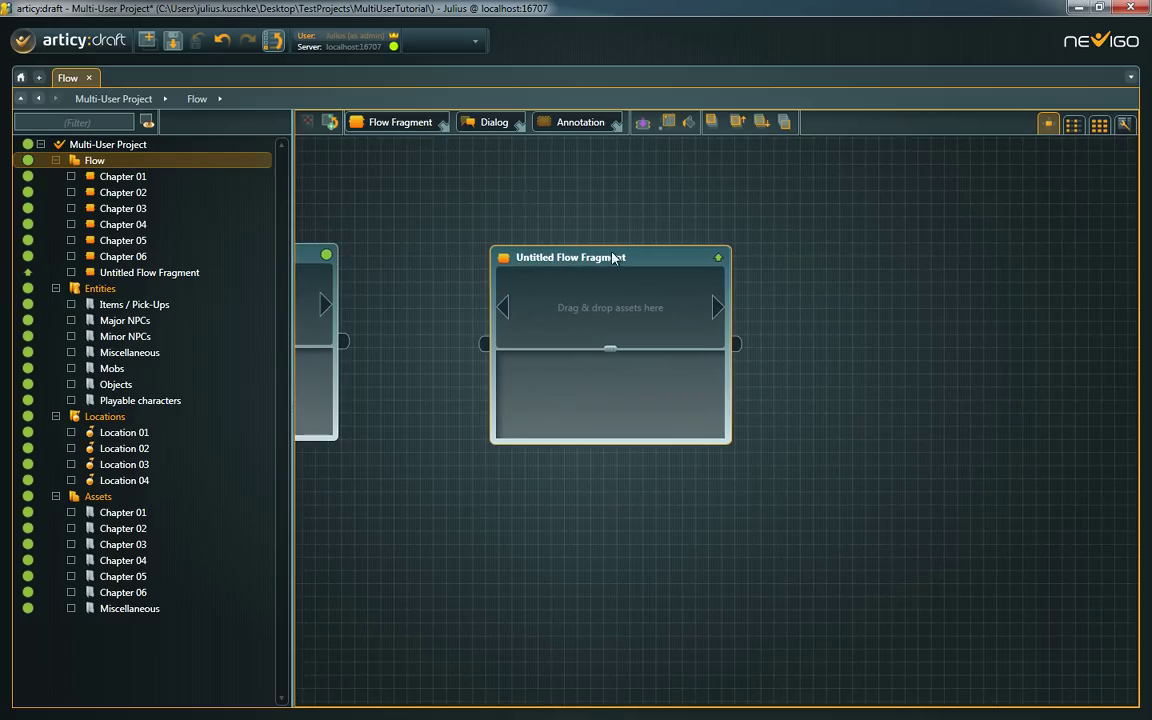
{"action": "left_click", "coordinate": [328, 122]}
{"action": "left_click", "coordinate": [536, 394]}
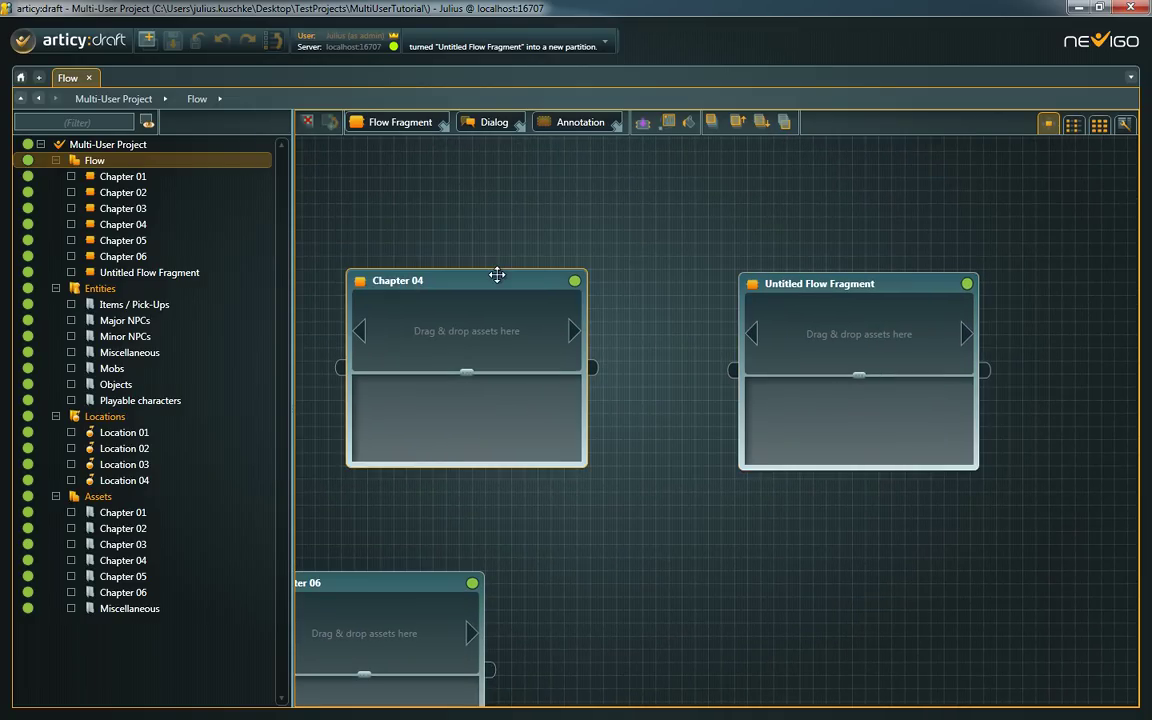
- Retire the Flow partition and close the Multi-User Project
{"action": "left_click", "coordinate": [307, 121]}
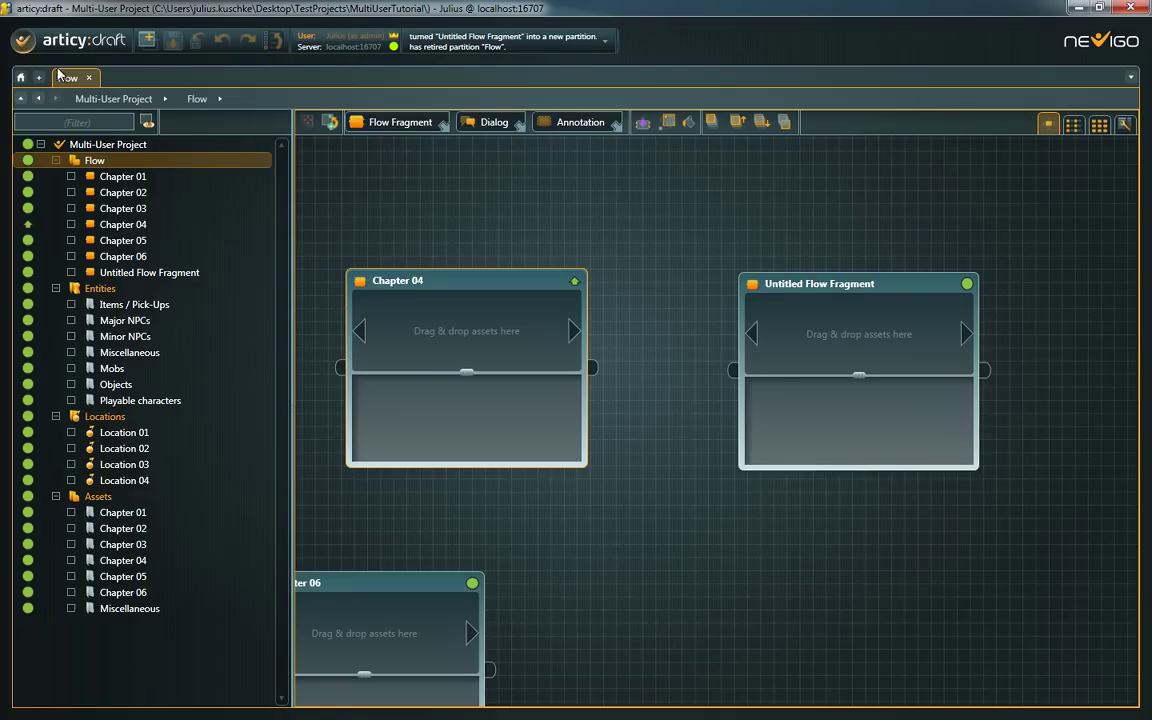
{"action": "left_click", "coordinate": [24, 40]}
{"action": "left_click", "coordinate": [108, 340]}
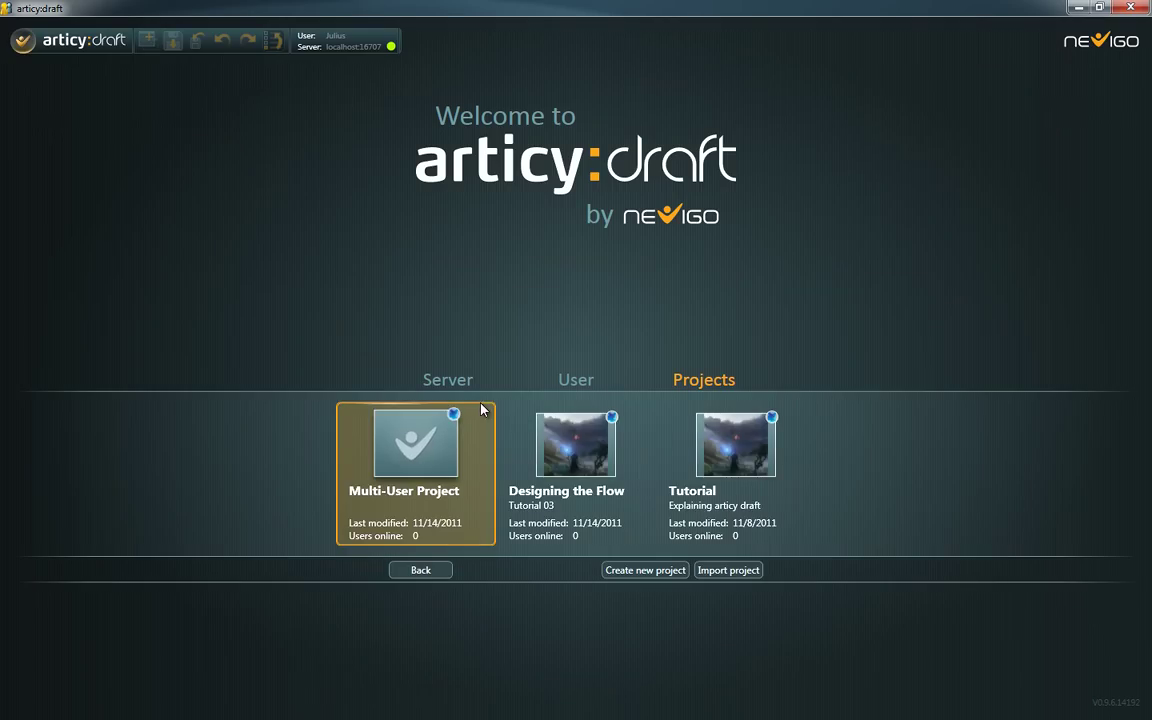
- Reopen the Multi-User Project normally from its card on the welcome screen
{"action": "right_click", "coordinate": [432, 440]}
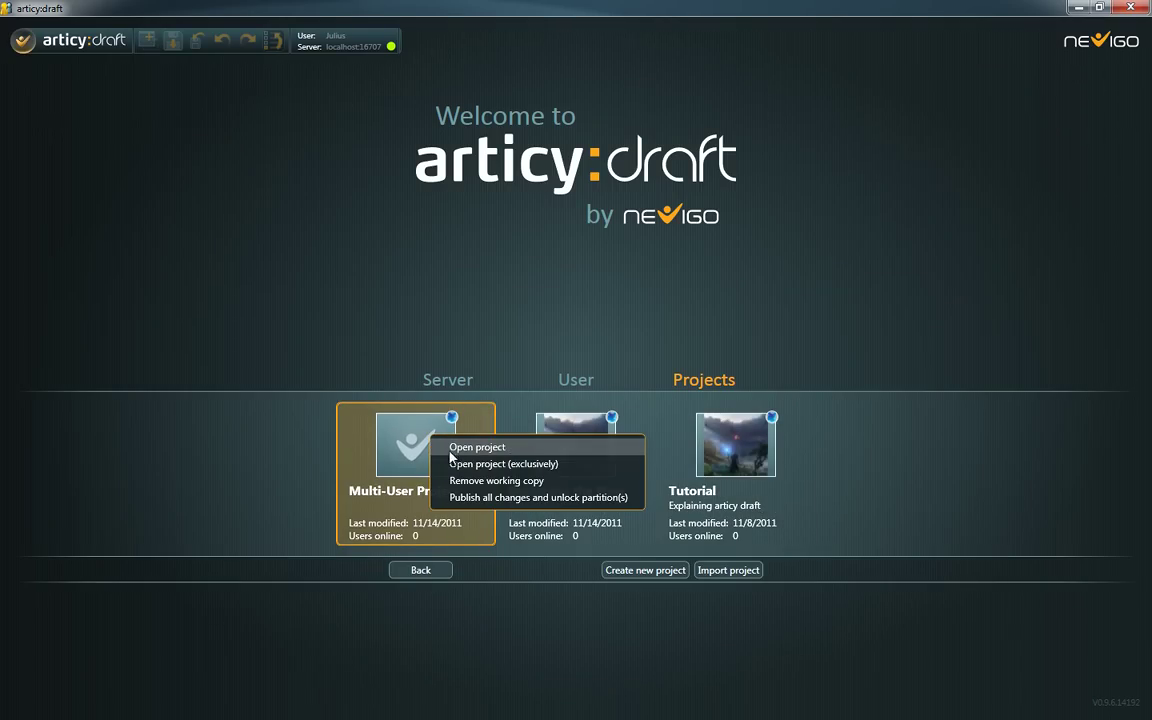
{"action": "left_click", "coordinate": [455, 448]}
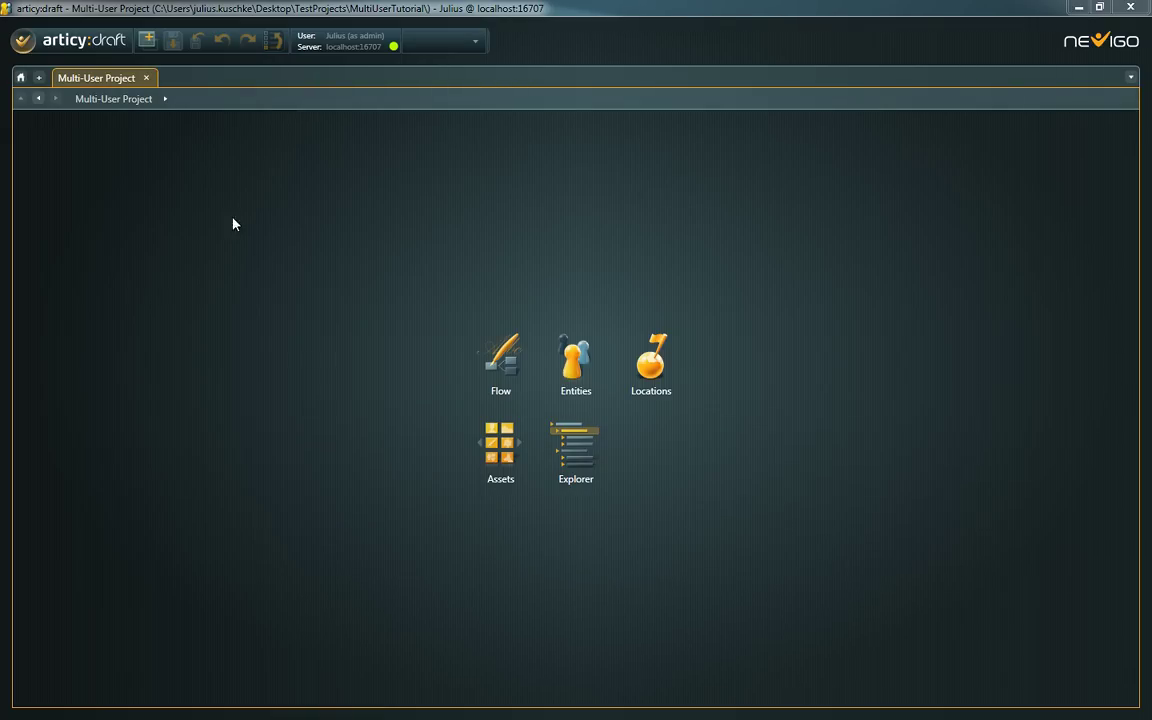
- Add the last available user to the Multi-User Project staff with the Guest role
{"action": "left_click", "coordinate": [22, 42]}
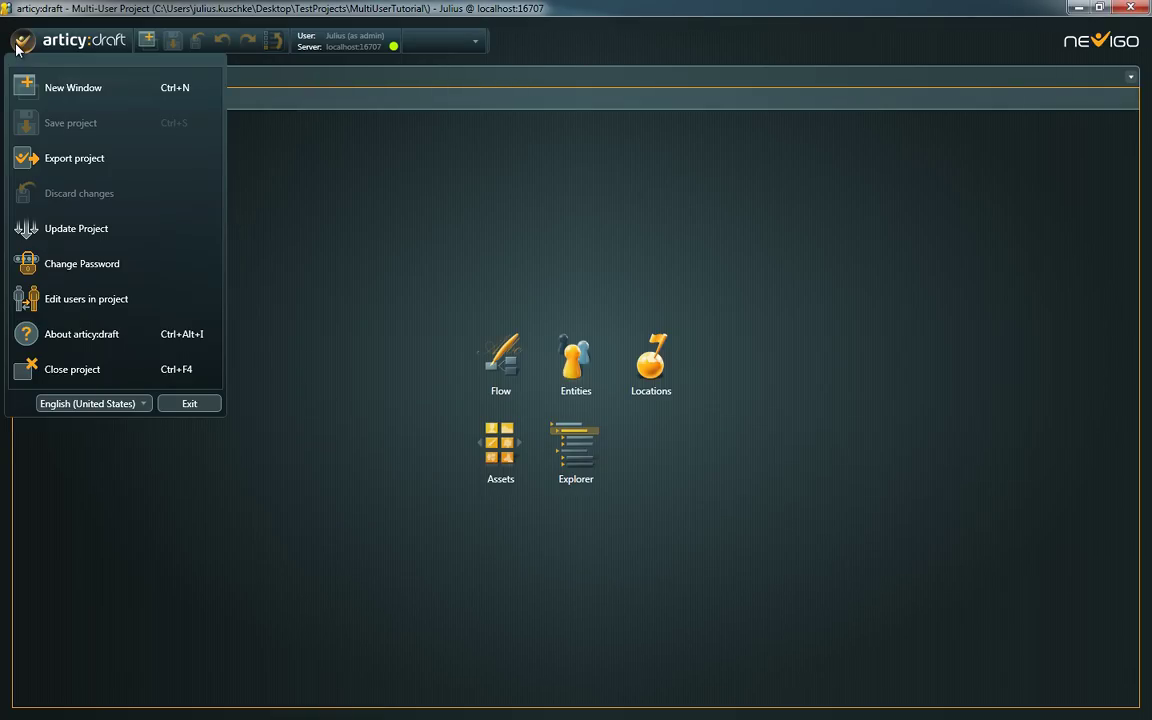
{"action": "left_click", "coordinate": [137, 302]}
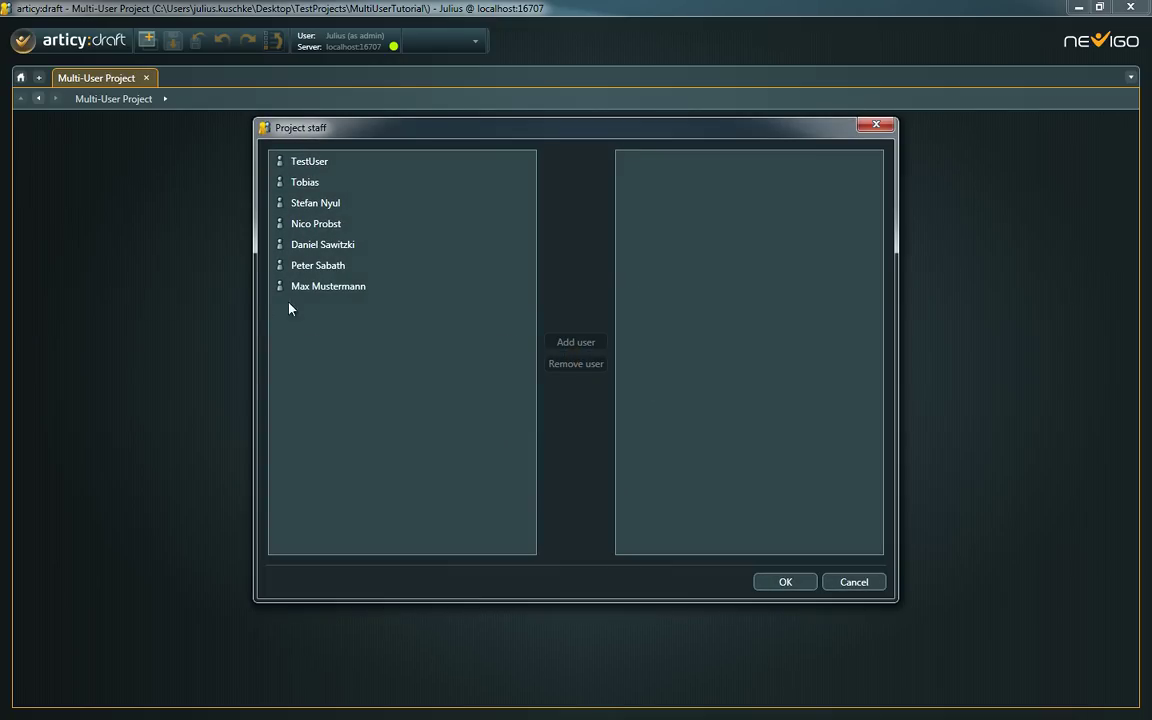
{"action": "left_click", "coordinate": [313, 290]}
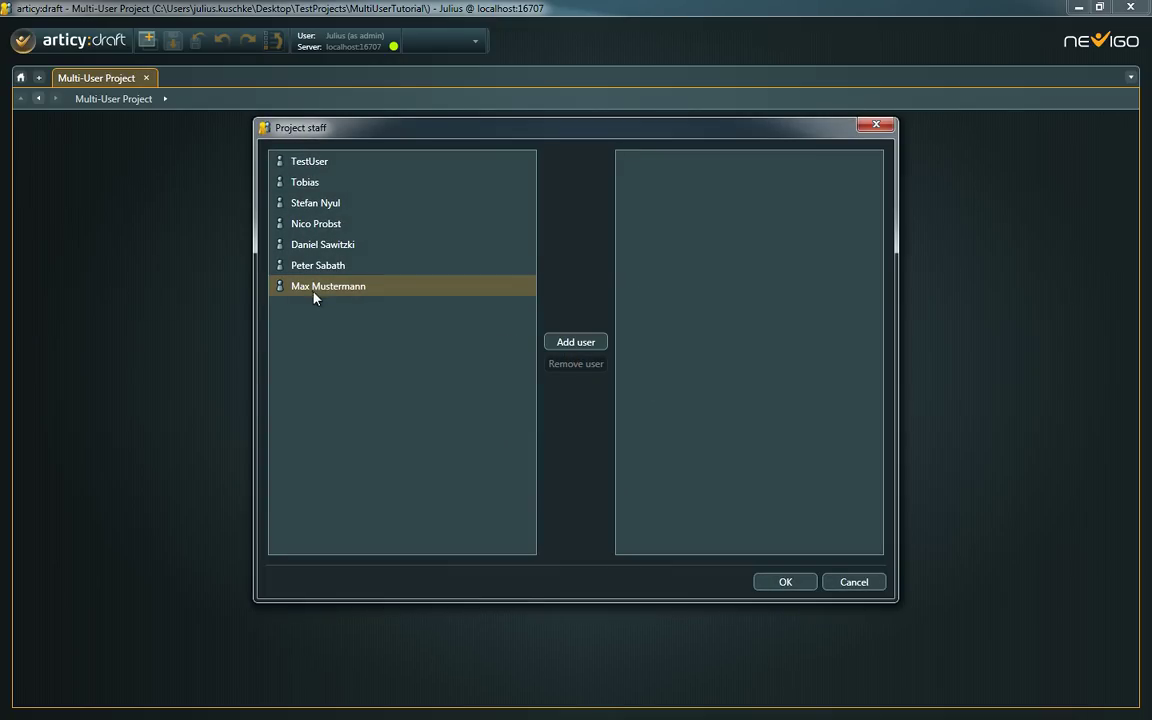
{"action": "left_click", "coordinate": [560, 344]}
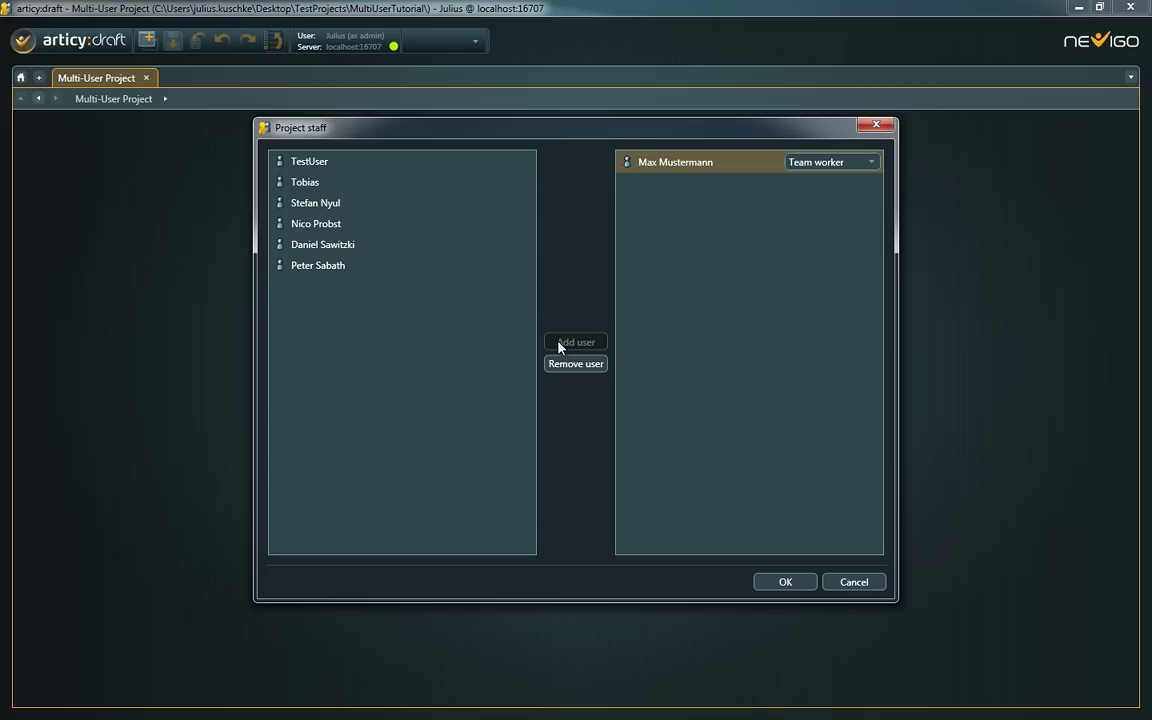
{"action": "left_click", "coordinate": [871, 164]}
{"action": "left_click", "coordinate": [869, 182]}
{"action": "left_click", "coordinate": [793, 586]}
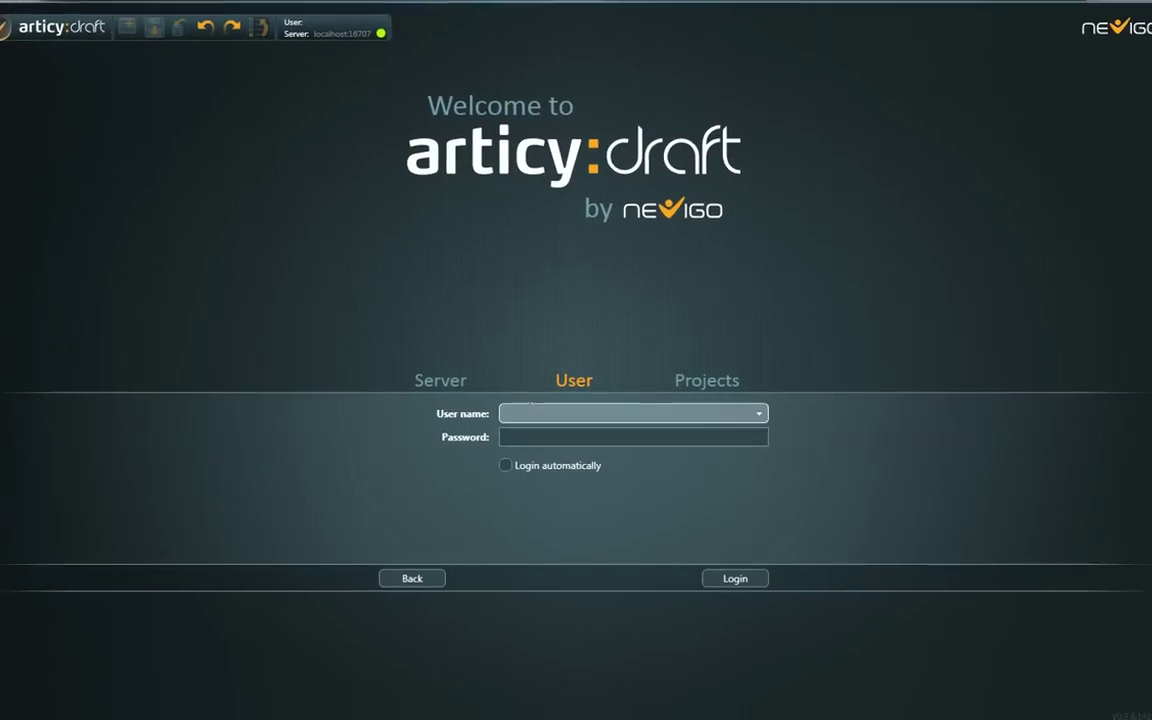
- Log in as the ServerAdmin server administrator with the account password
{"action": "type", "text": "Server"}
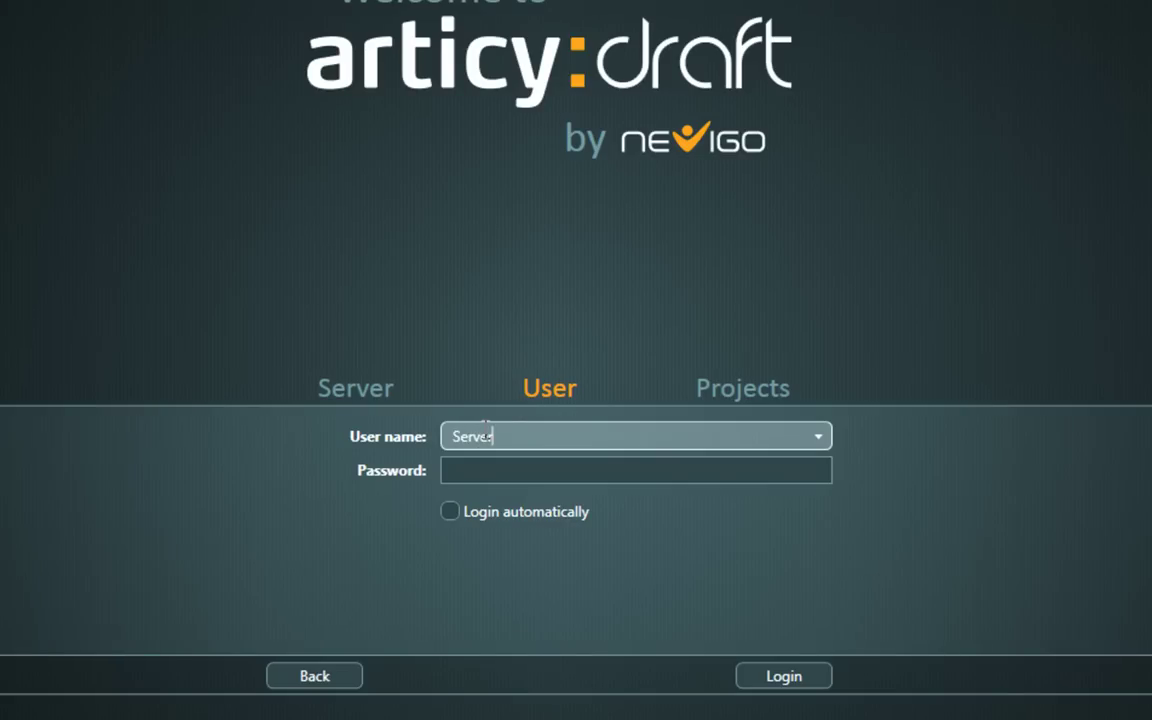
{"action": "type", "text": "Admin"}
{"action": "key", "text": "Tab"}
{"action": "type", "text": "a"}
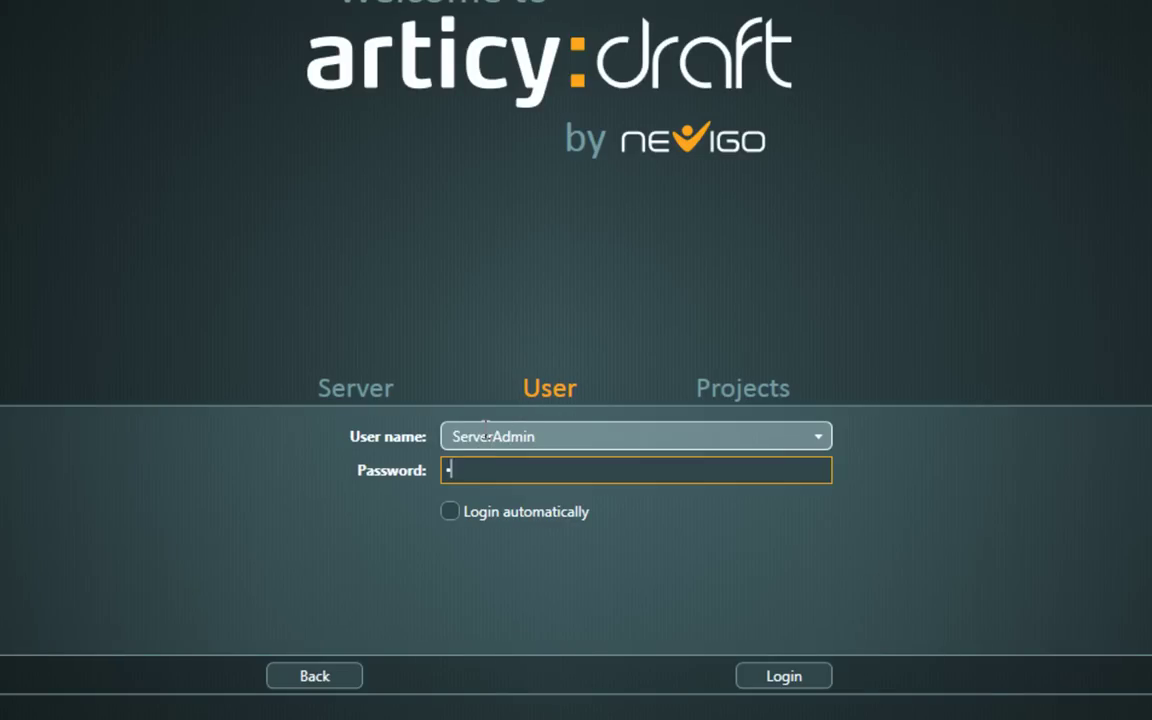
{"action": "type", "text": "erverAdmin"}
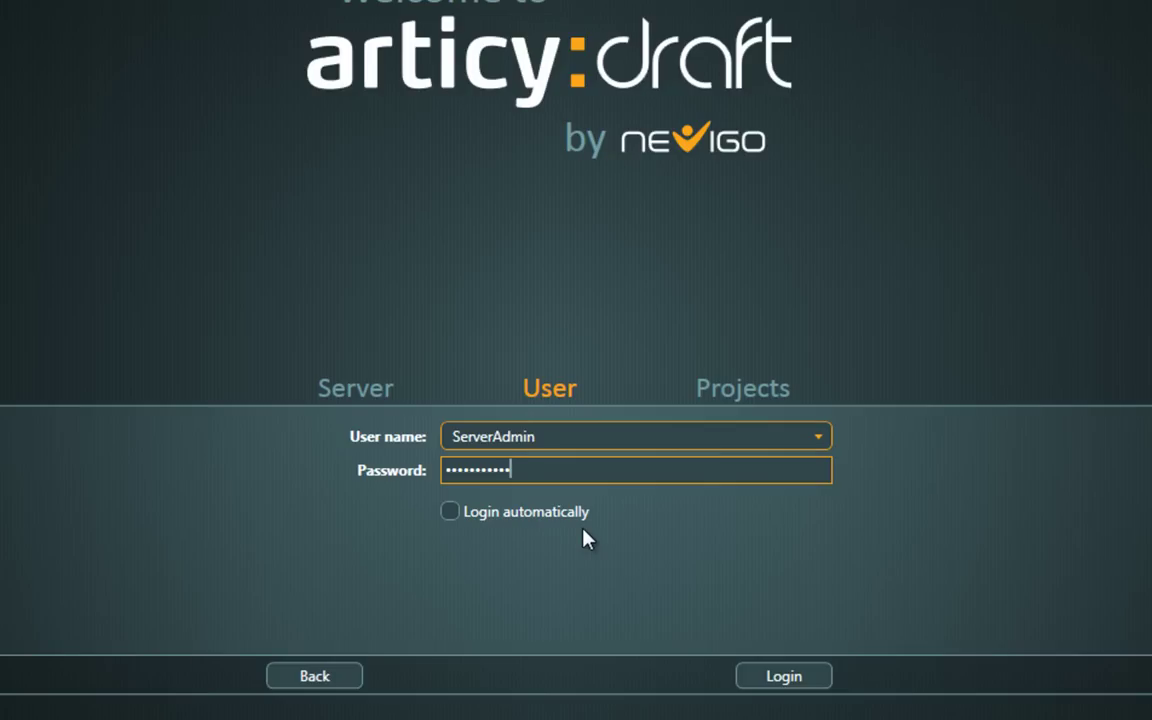
{"action": "left_click", "coordinate": [720, 572]}
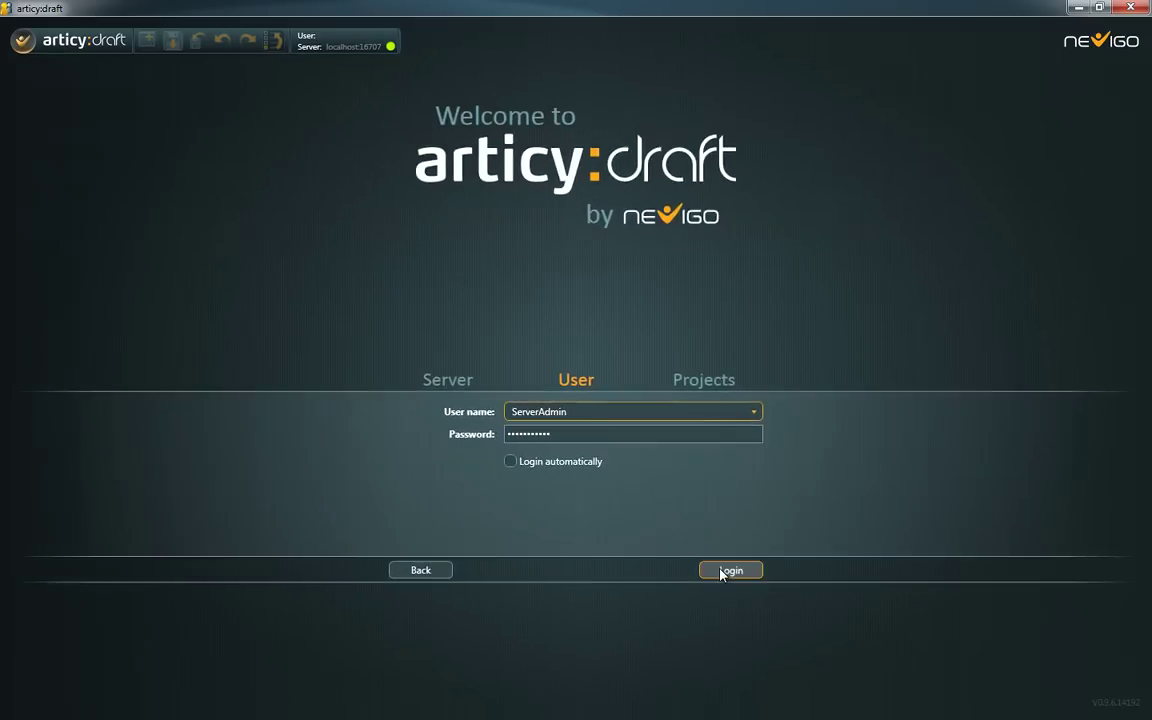
- Open the Change Password dialog and cancel it without changing anything
{"action": "left_click", "coordinate": [28, 46]}
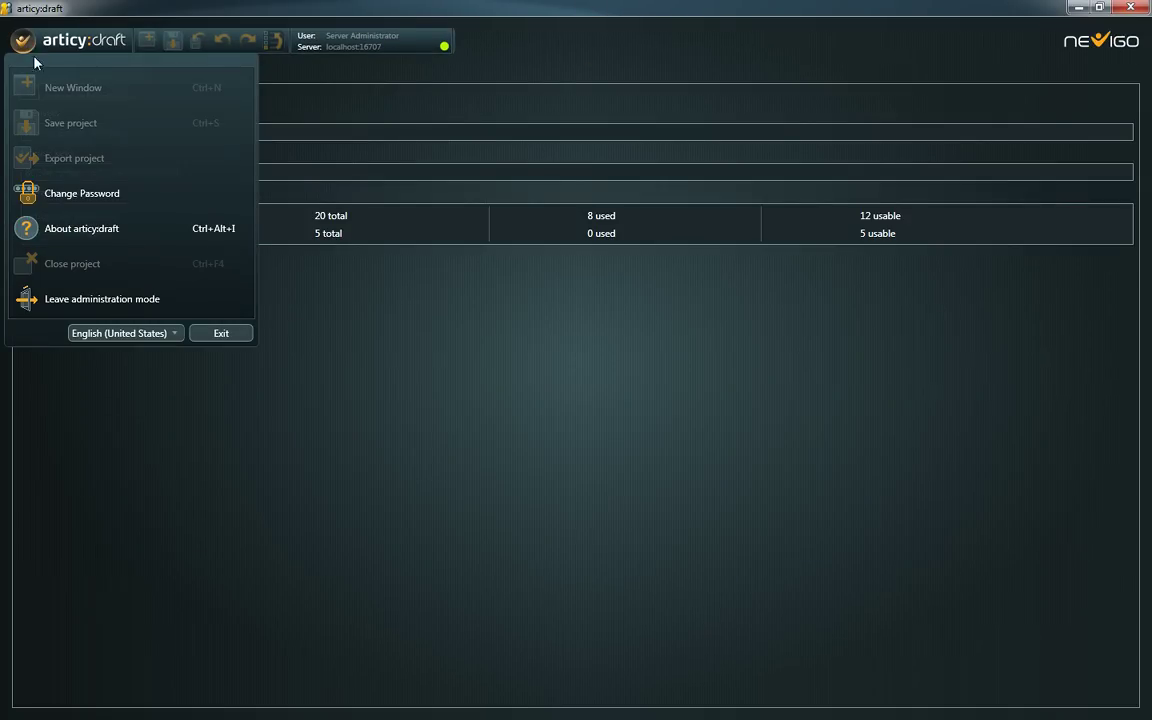
{"action": "left_click", "coordinate": [84, 191]}
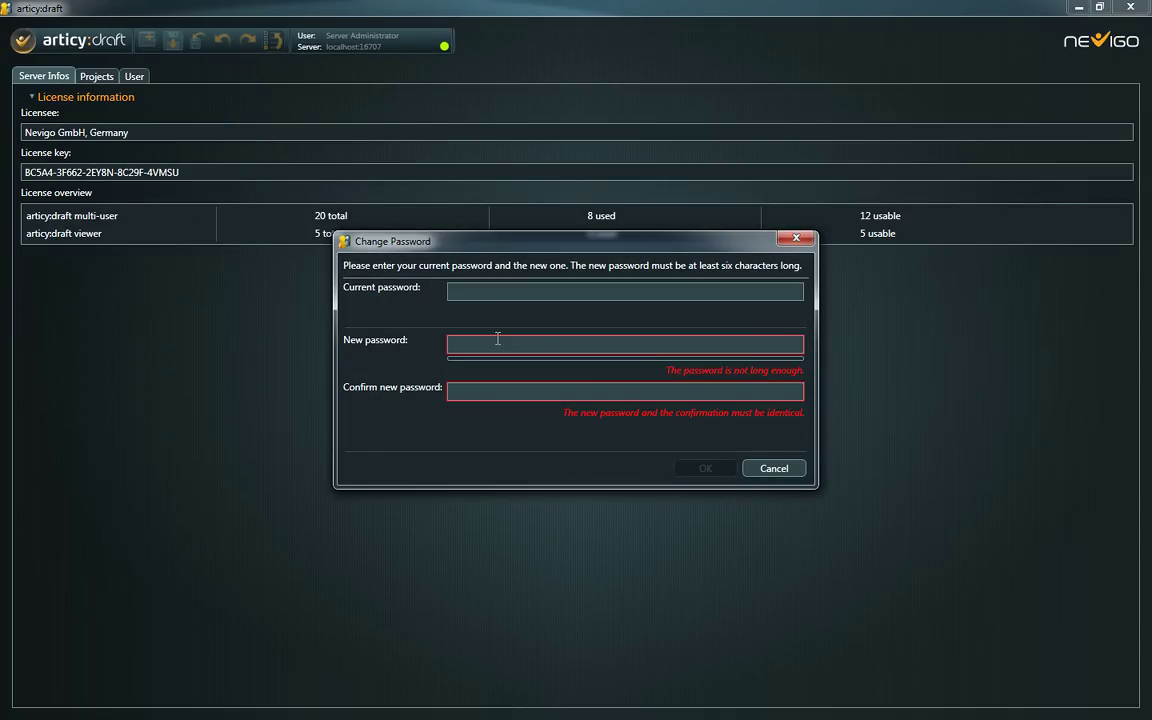
{"action": "left_click", "coordinate": [772, 468]}
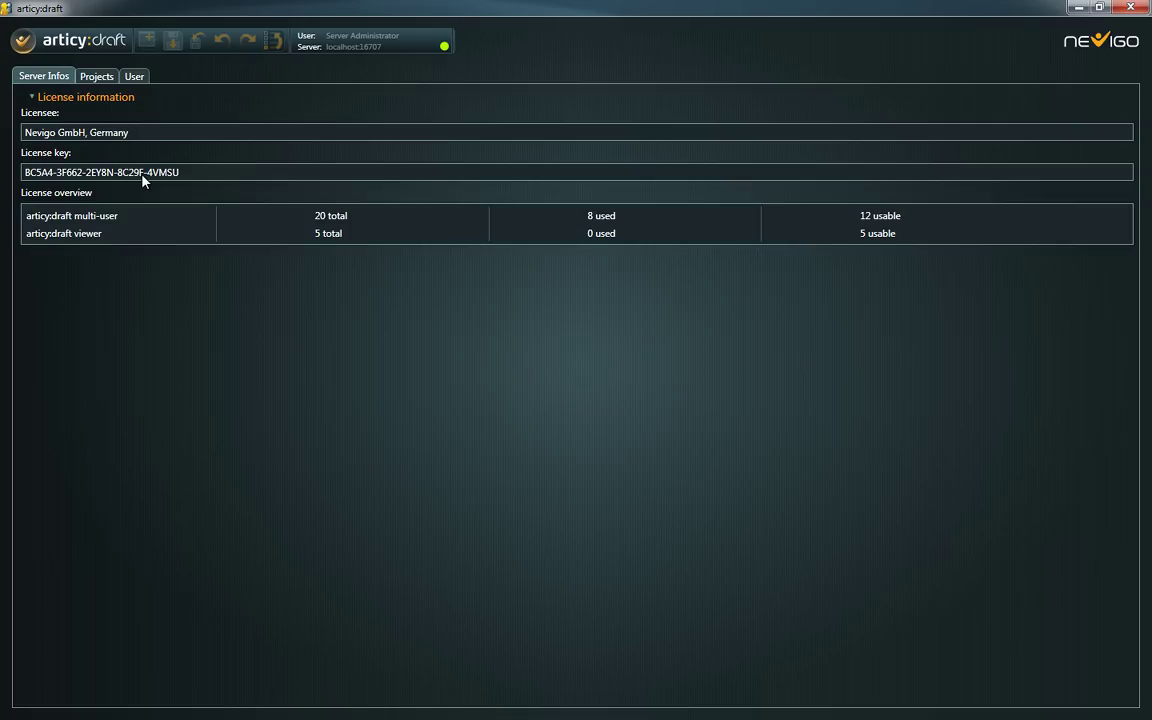
- Deactivate and reactivate the Tutorial project, then decline removing its 4 locks
{"action": "left_click", "coordinate": [93, 78]}
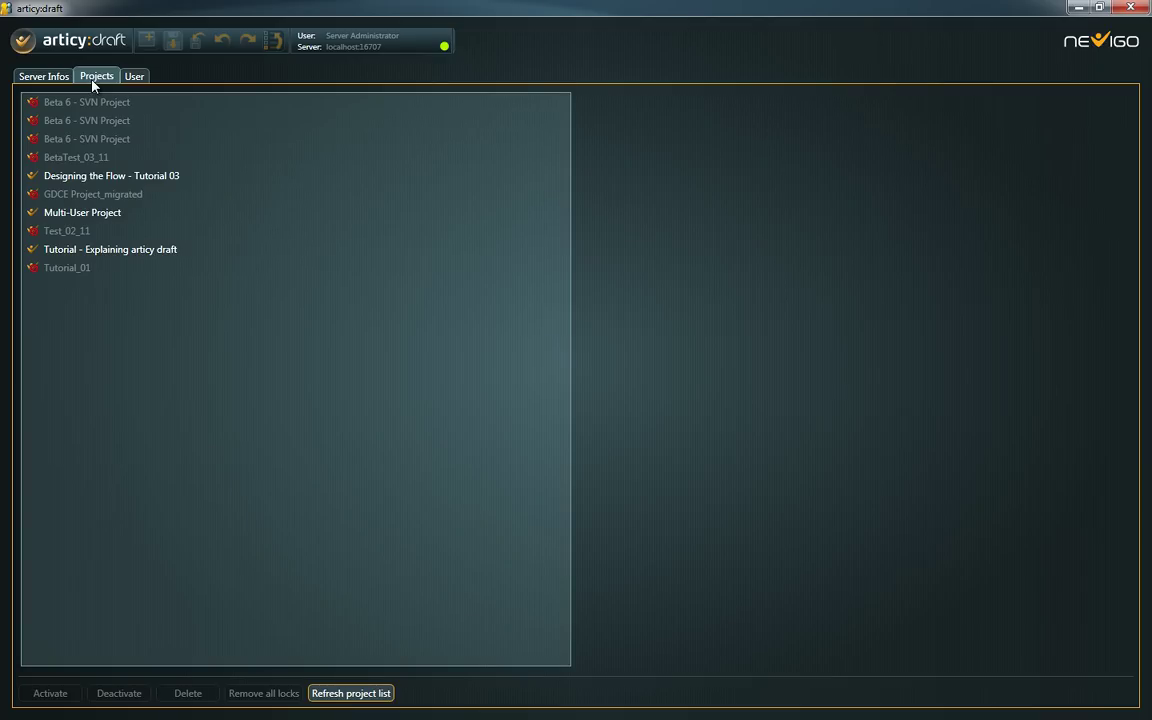
{"action": "left_click", "coordinate": [97, 250]}
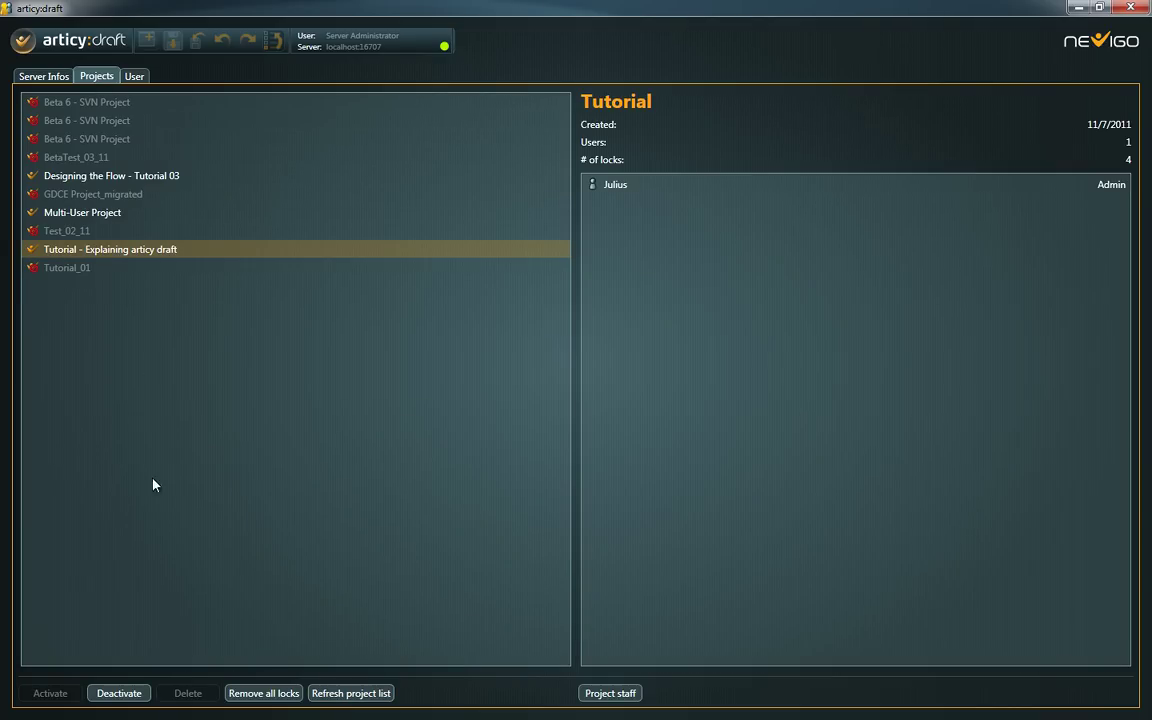
{"action": "left_click", "coordinate": [119, 693]}
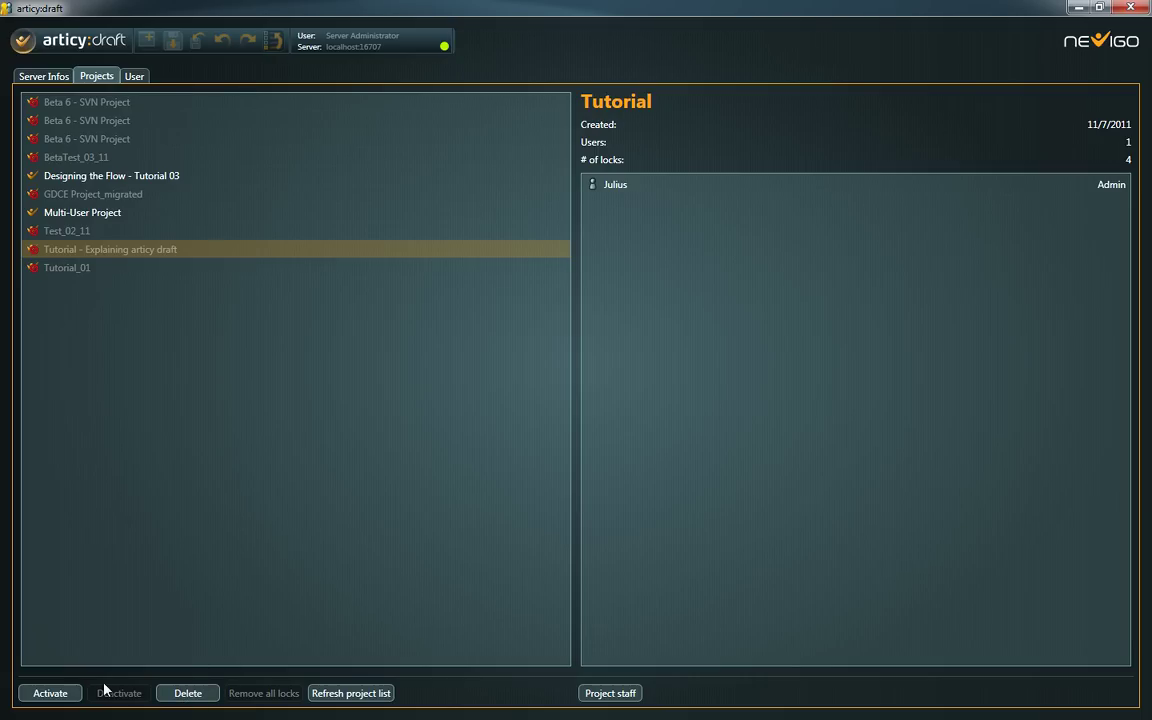
{"action": "left_click", "coordinate": [61, 699]}
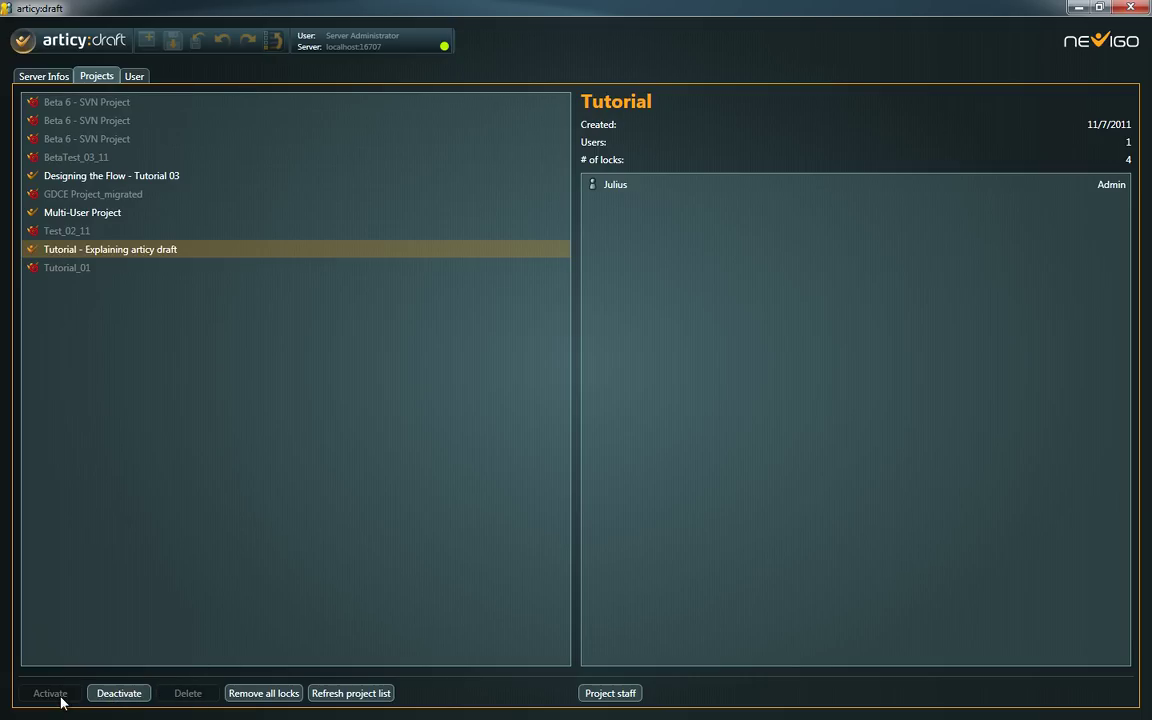
{"action": "left_click", "coordinate": [262, 693]}
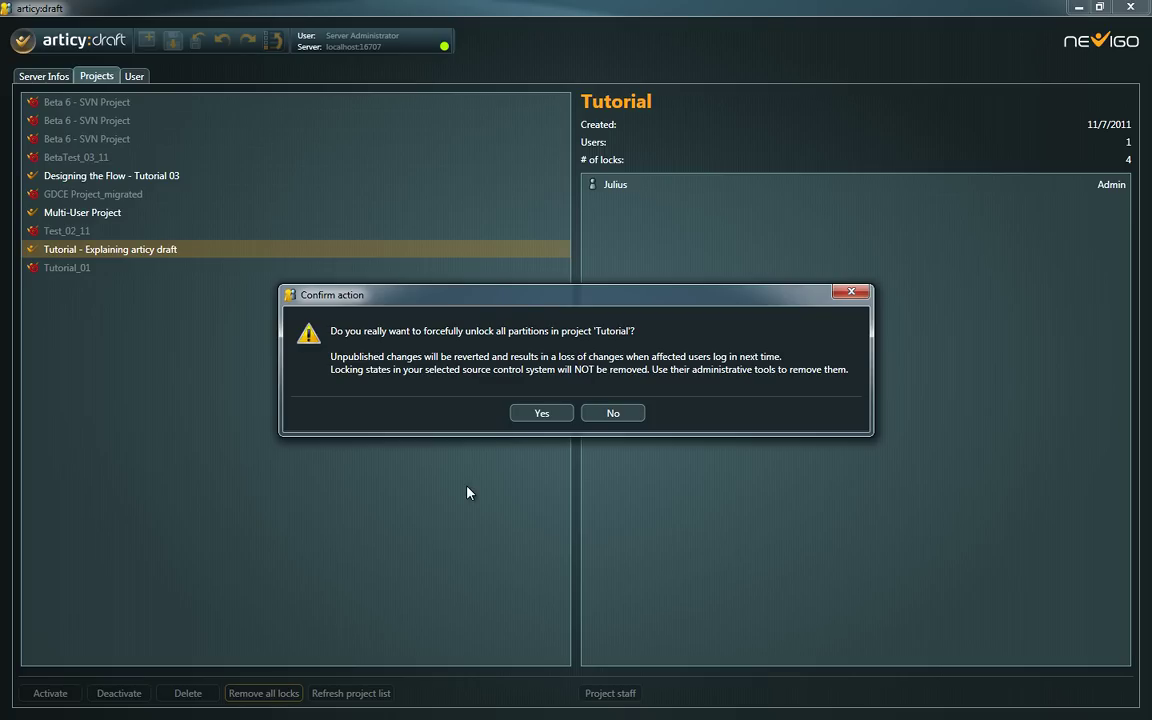
{"action": "left_click", "coordinate": [610, 413]}
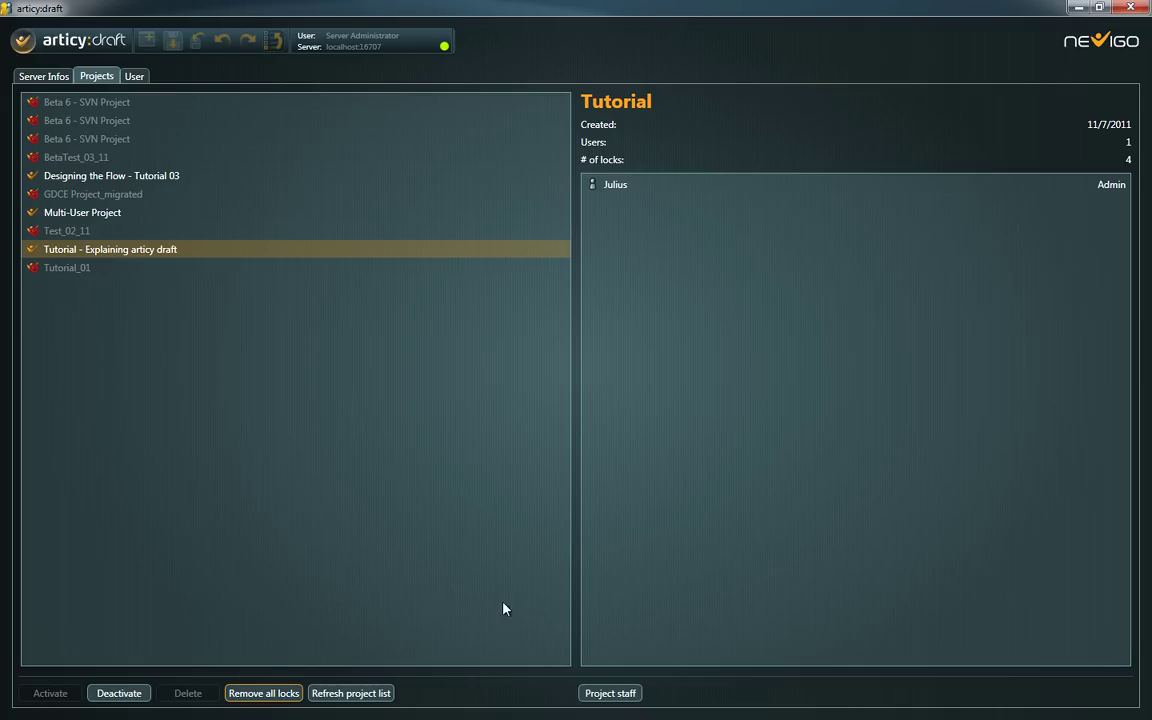
- Add the bottom available user to the Tutorial project's staff with the Admin role
{"action": "left_click", "coordinate": [610, 691]}
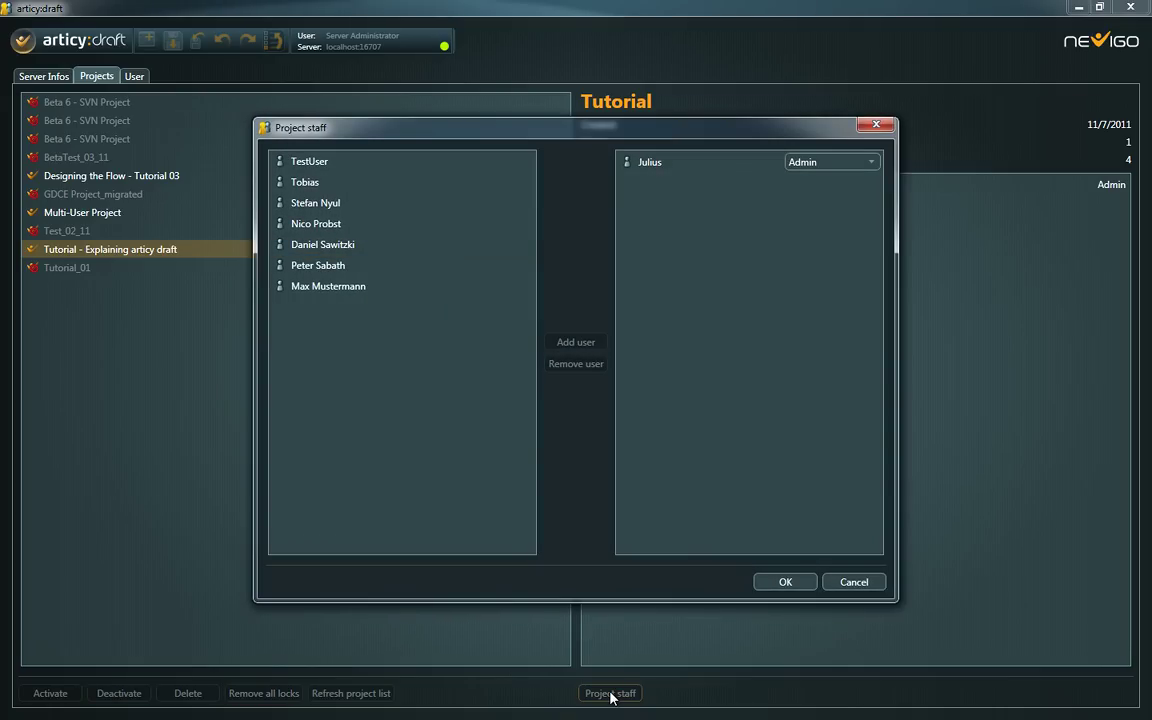
{"action": "left_click", "coordinate": [363, 287]}
{"action": "left_click", "coordinate": [575, 343]}
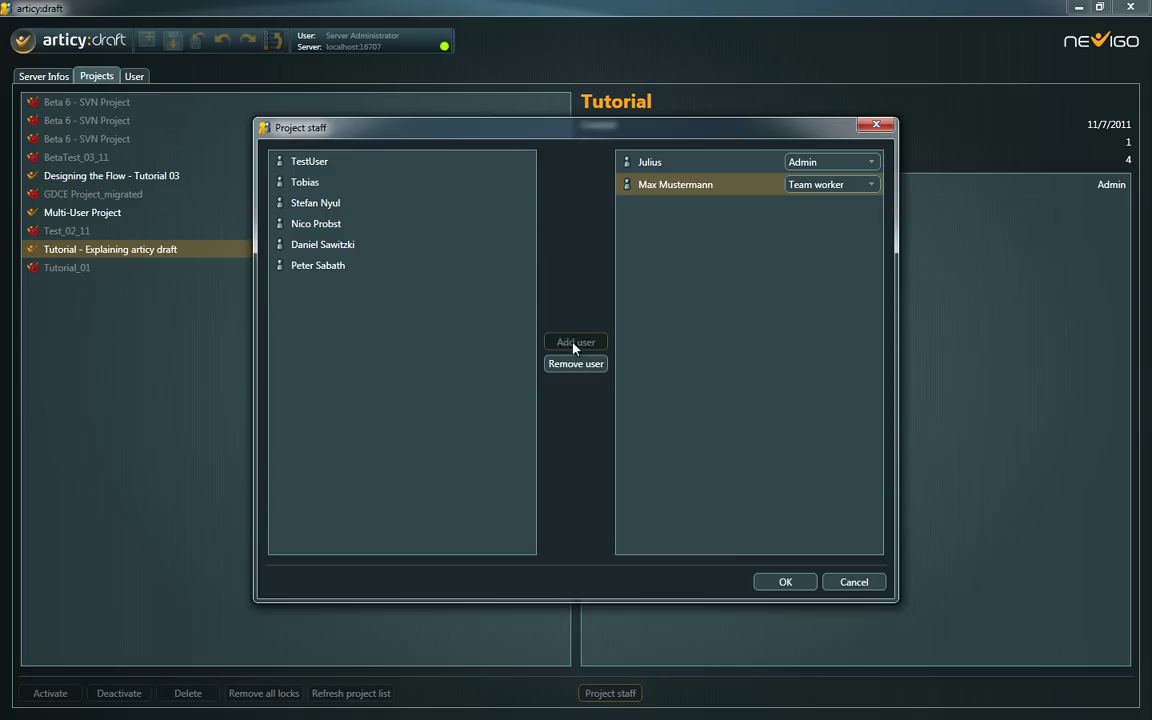
{"action": "left_click", "coordinate": [872, 187]}
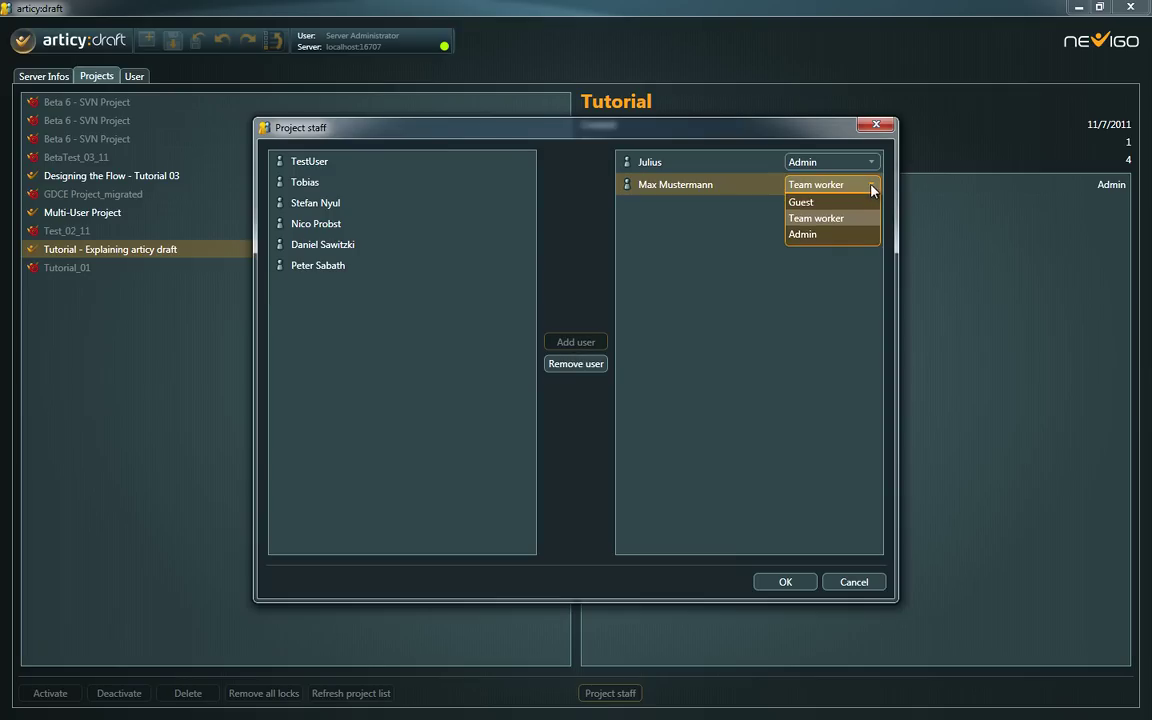
{"action": "left_click", "coordinate": [848, 234]}
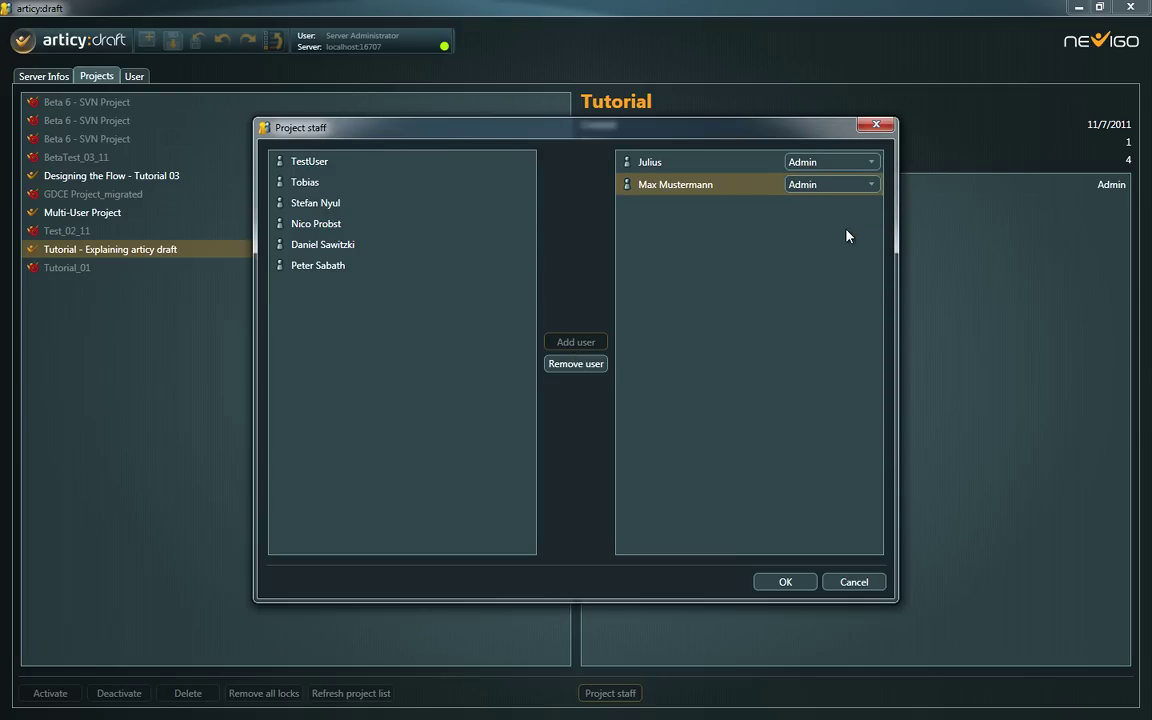
{"action": "left_click", "coordinate": [785, 583]}
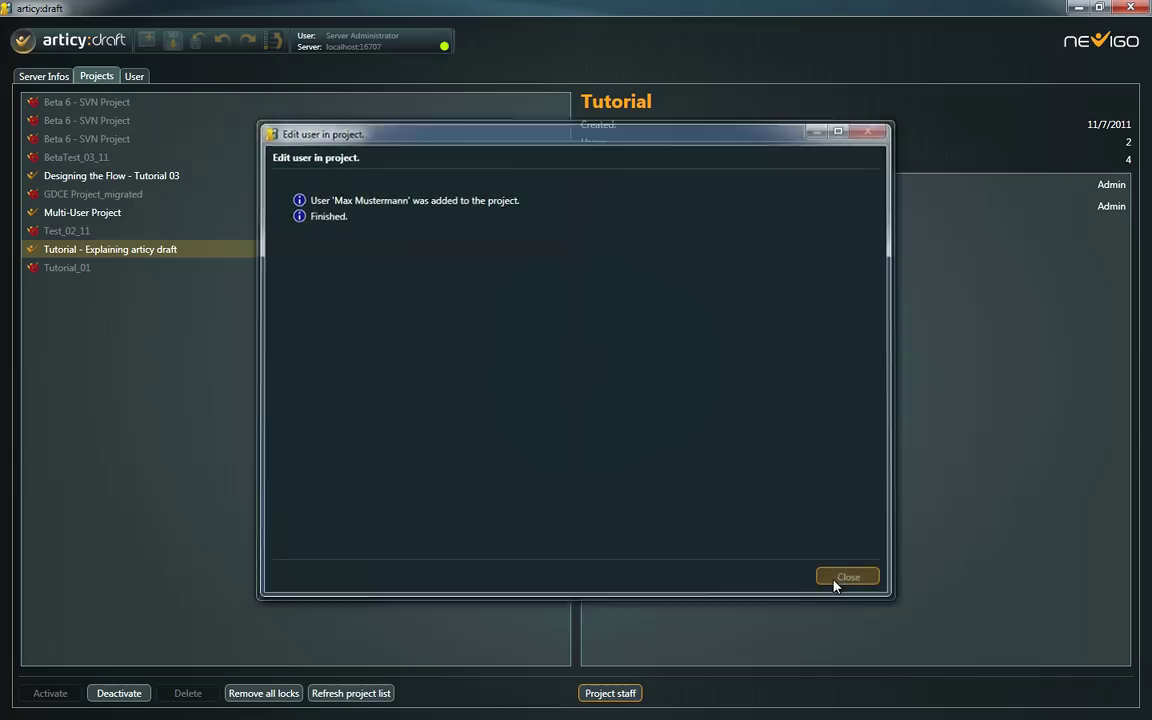
{"action": "left_click", "coordinate": [847, 578]}
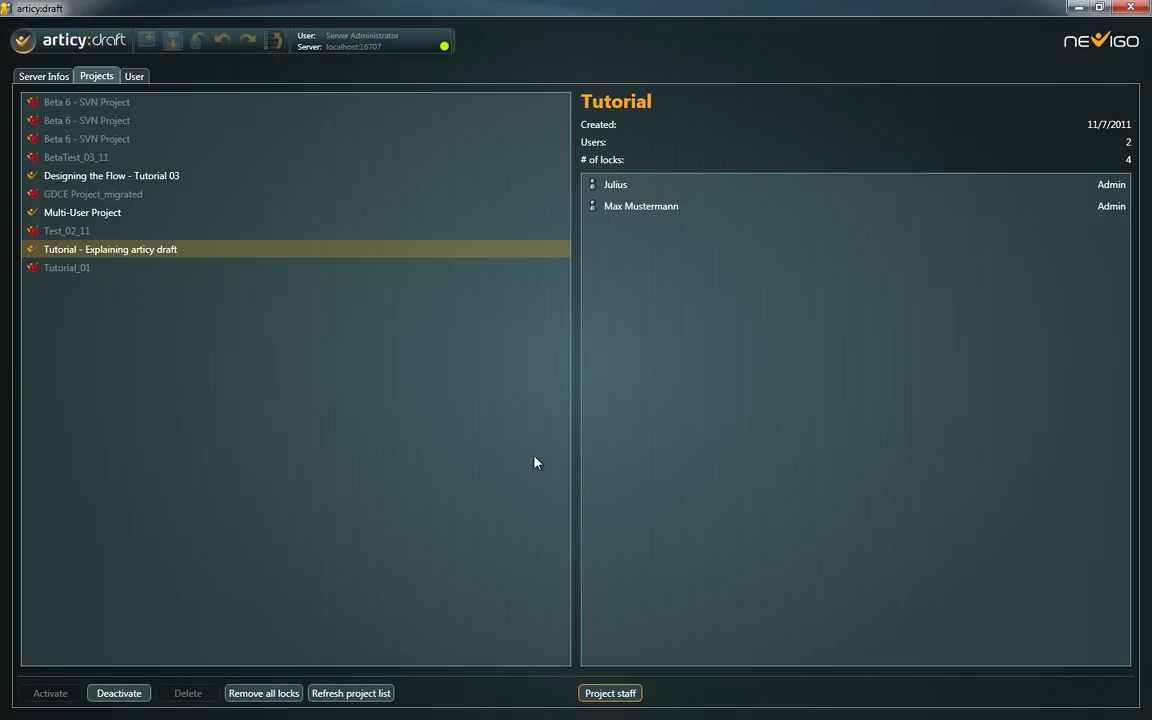
- Open the most recently created user's account in Edit User and confirm it unchanged
{"action": "left_click", "coordinate": [136, 77]}
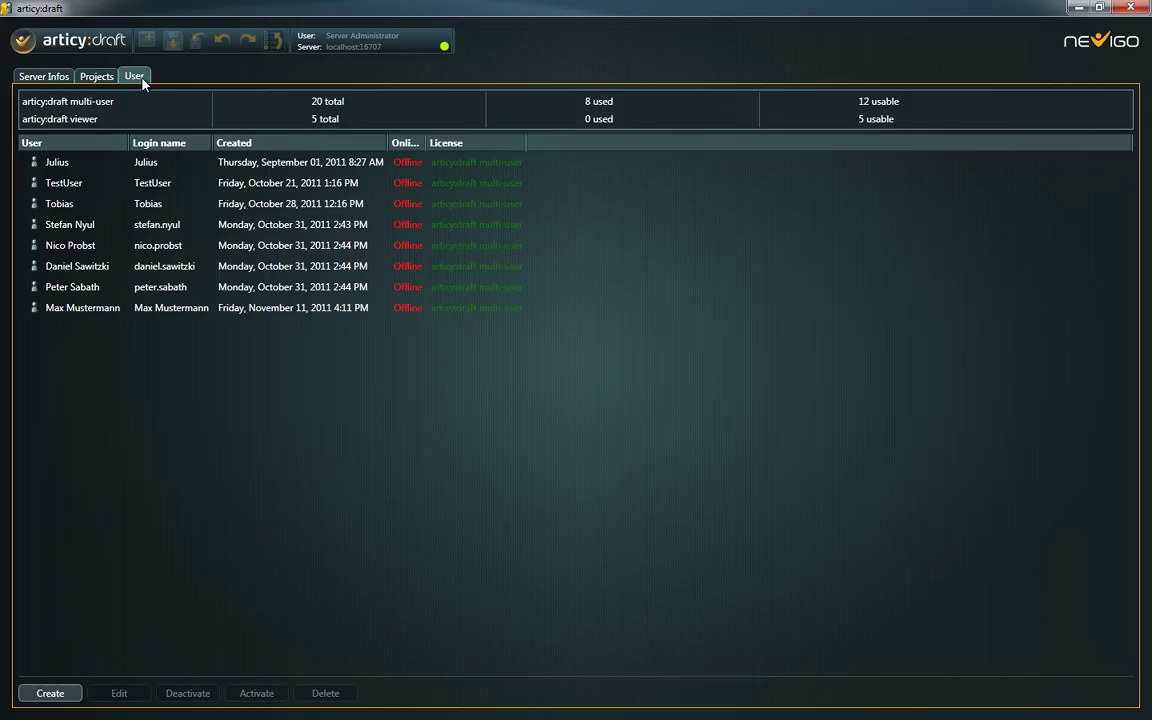
{"action": "left_click", "coordinate": [141, 309]}
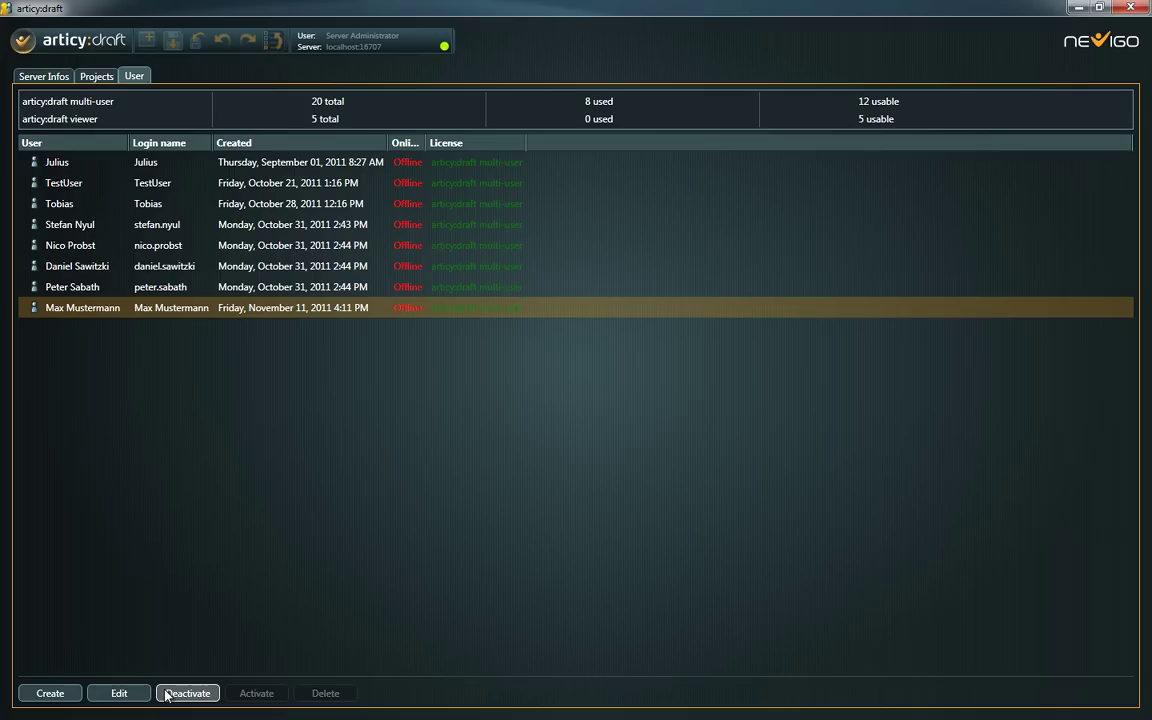
{"action": "left_click", "coordinate": [119, 693]}
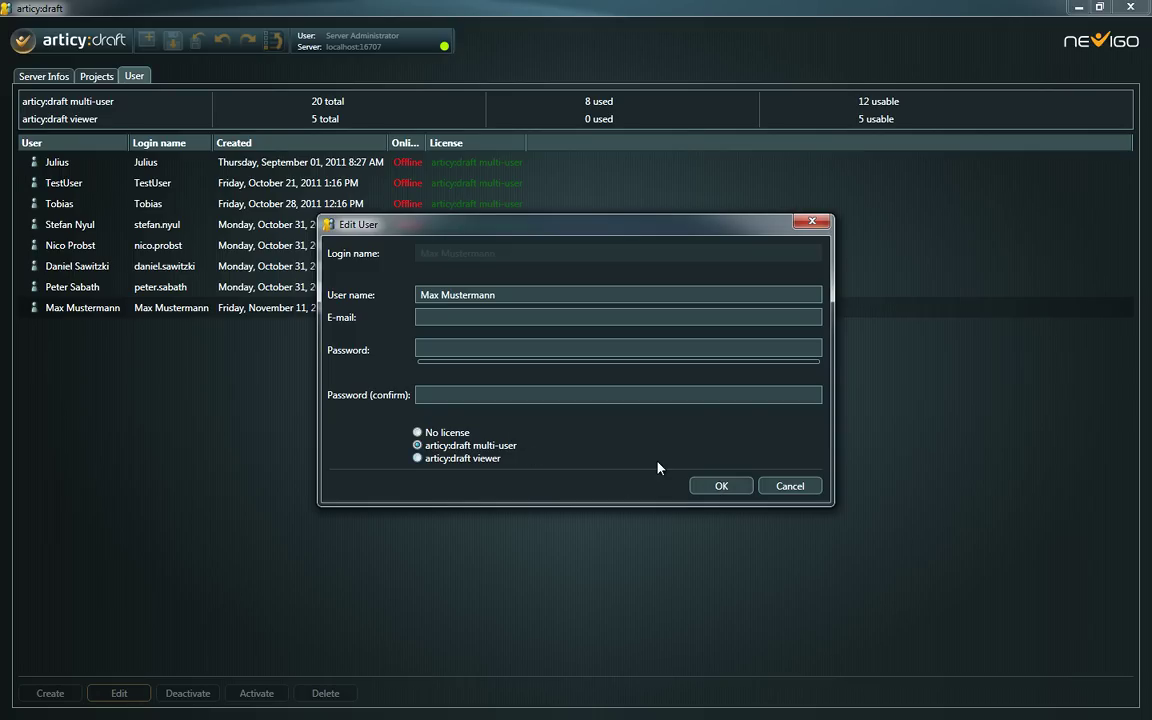
{"action": "left_click", "coordinate": [700, 486]}
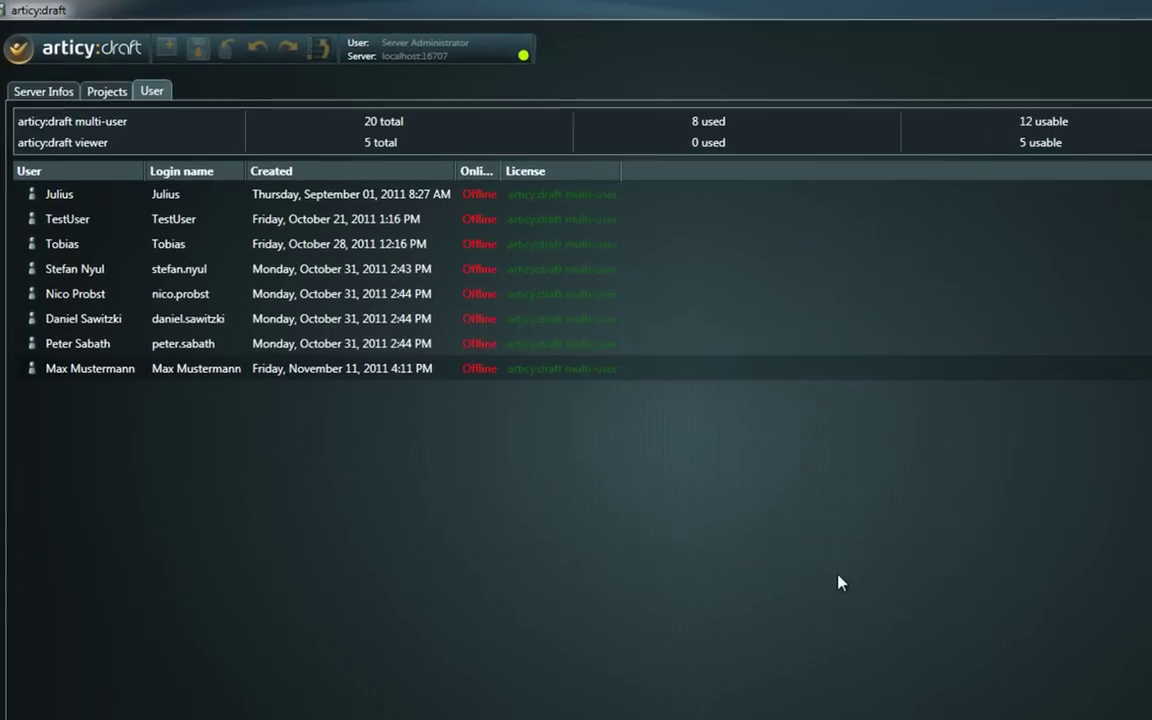